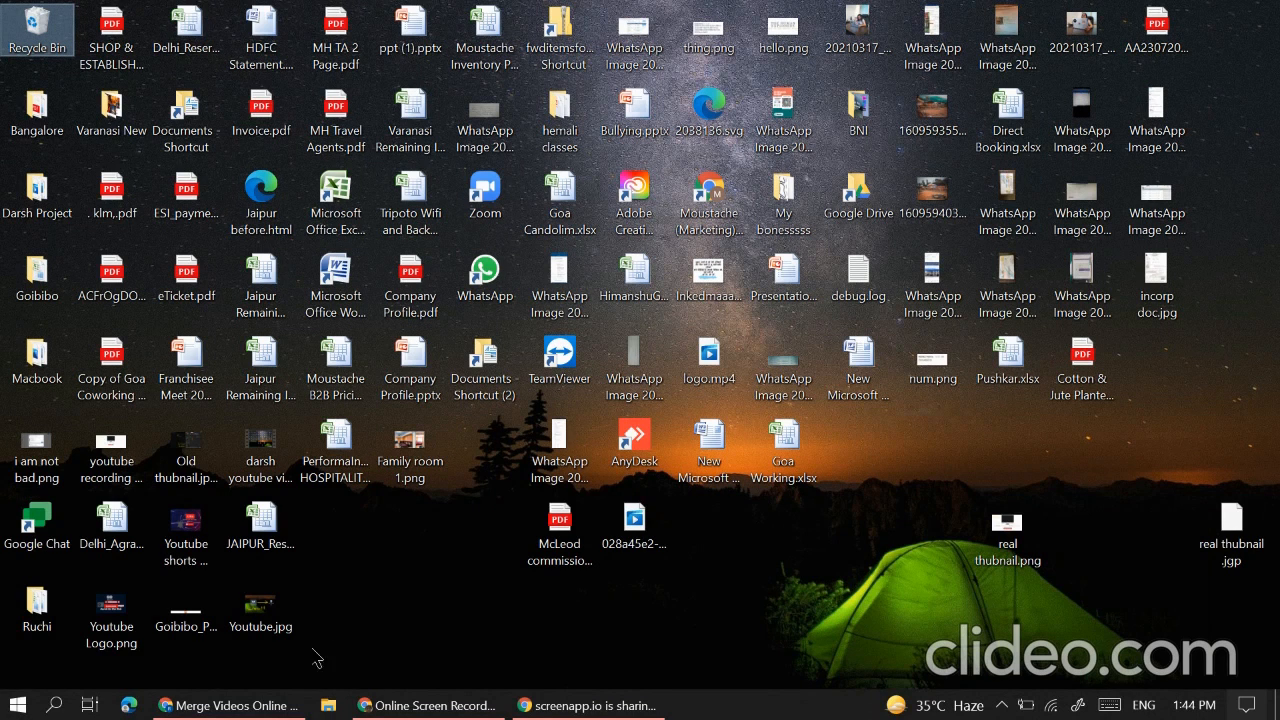
# Step: Bring the Chrome window showing Clideo's Merge Videos page to the front
pyautogui.click(225, 705)
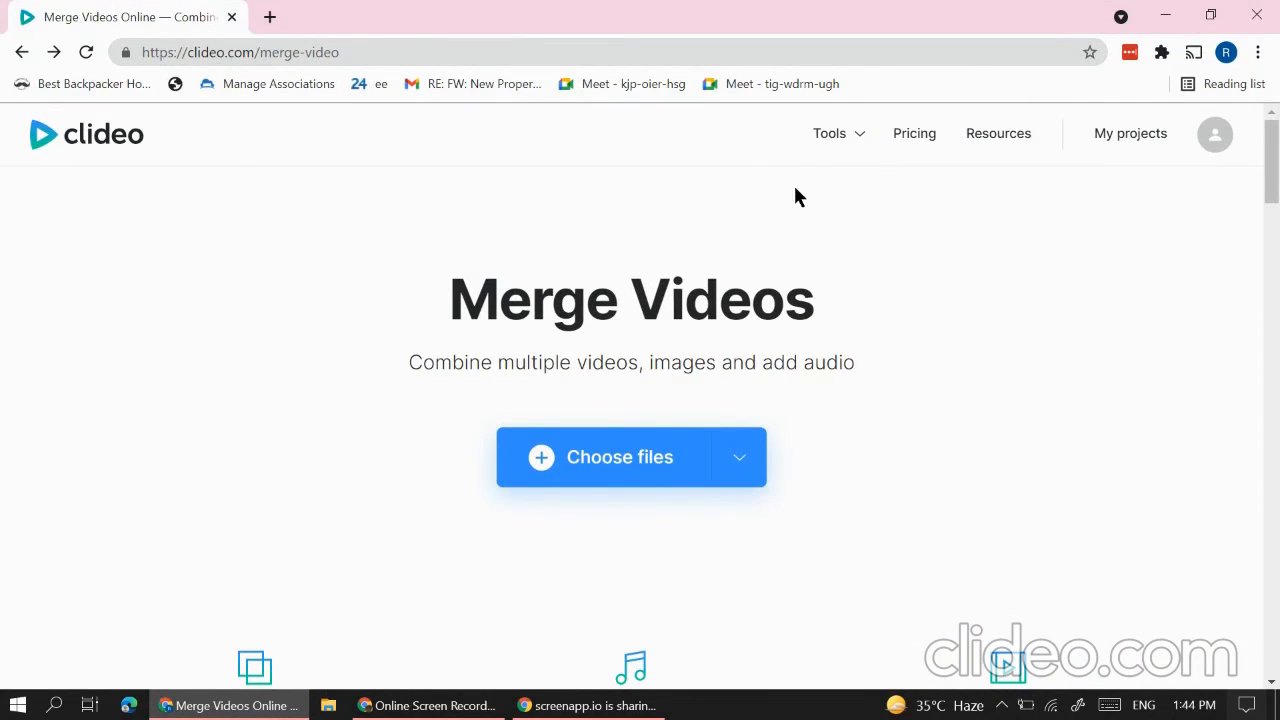
# Step: Log out of Clideo from the projects page and sign back in with a Google account
pyautogui.click(1117, 140)
pyautogui.moveTo(1226, 131)
pyautogui.click(1150, 322)
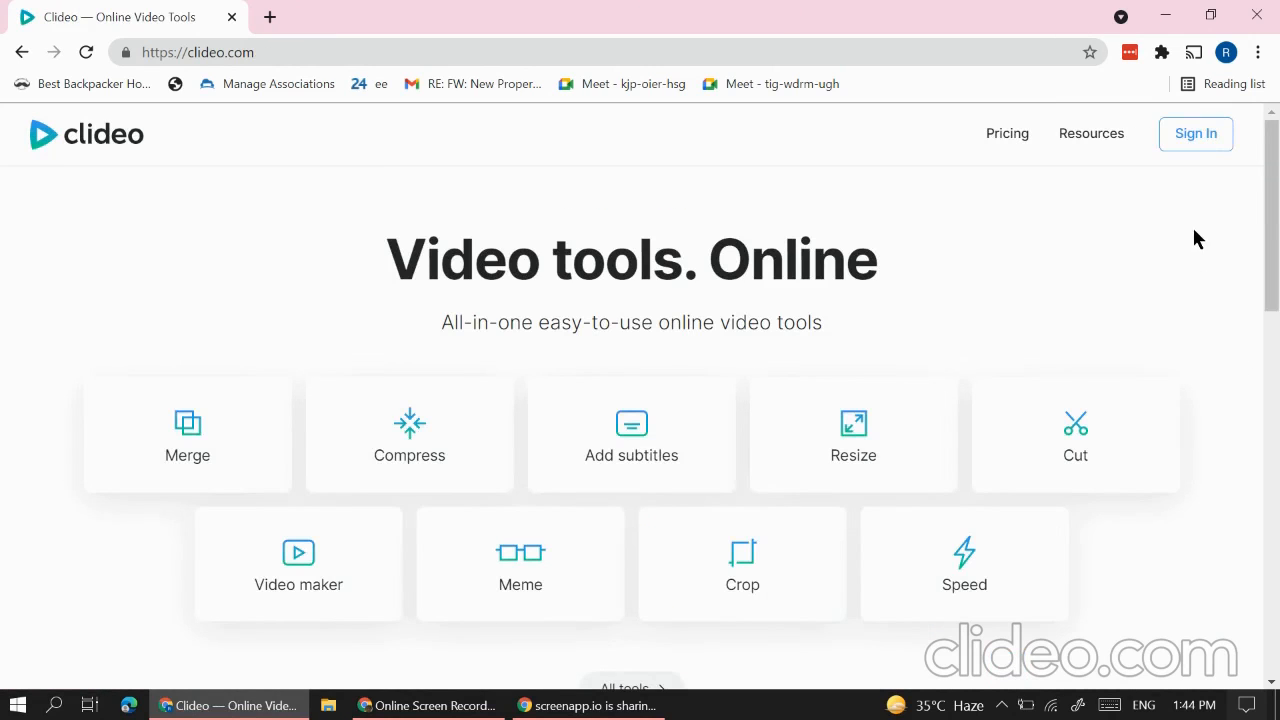
pyautogui.click(1228, 144)
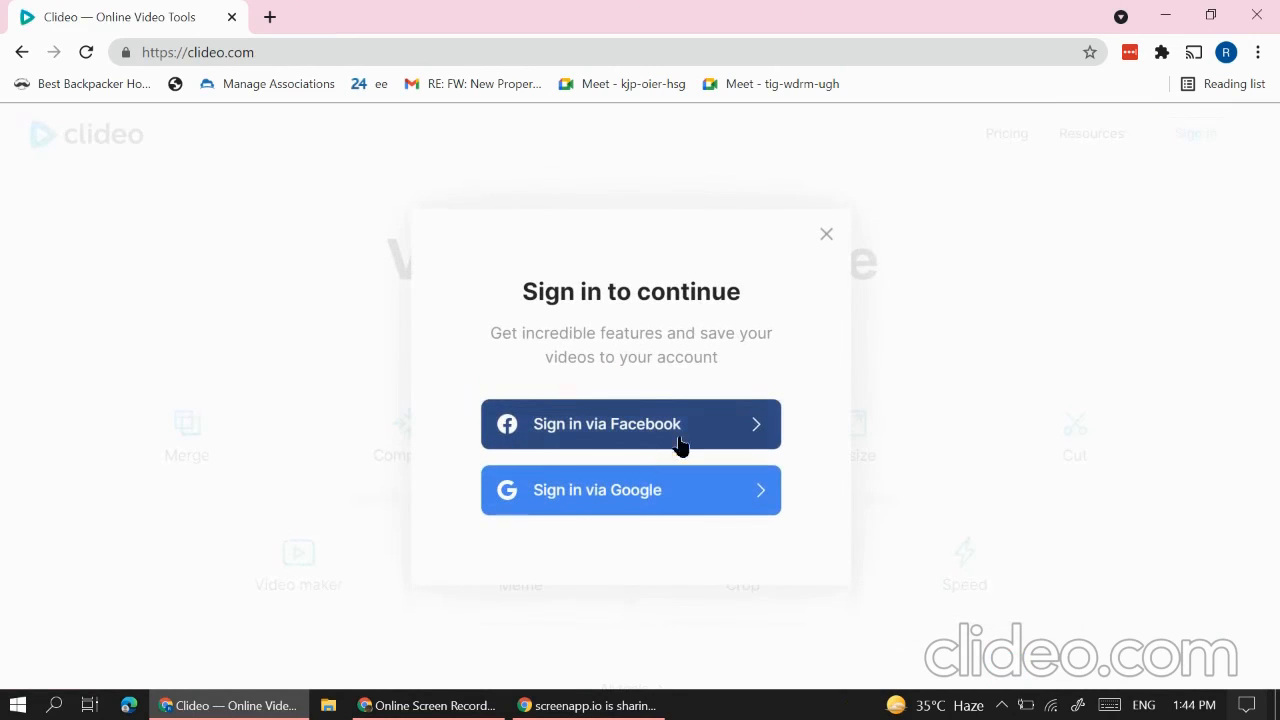
pyautogui.click(645, 512)
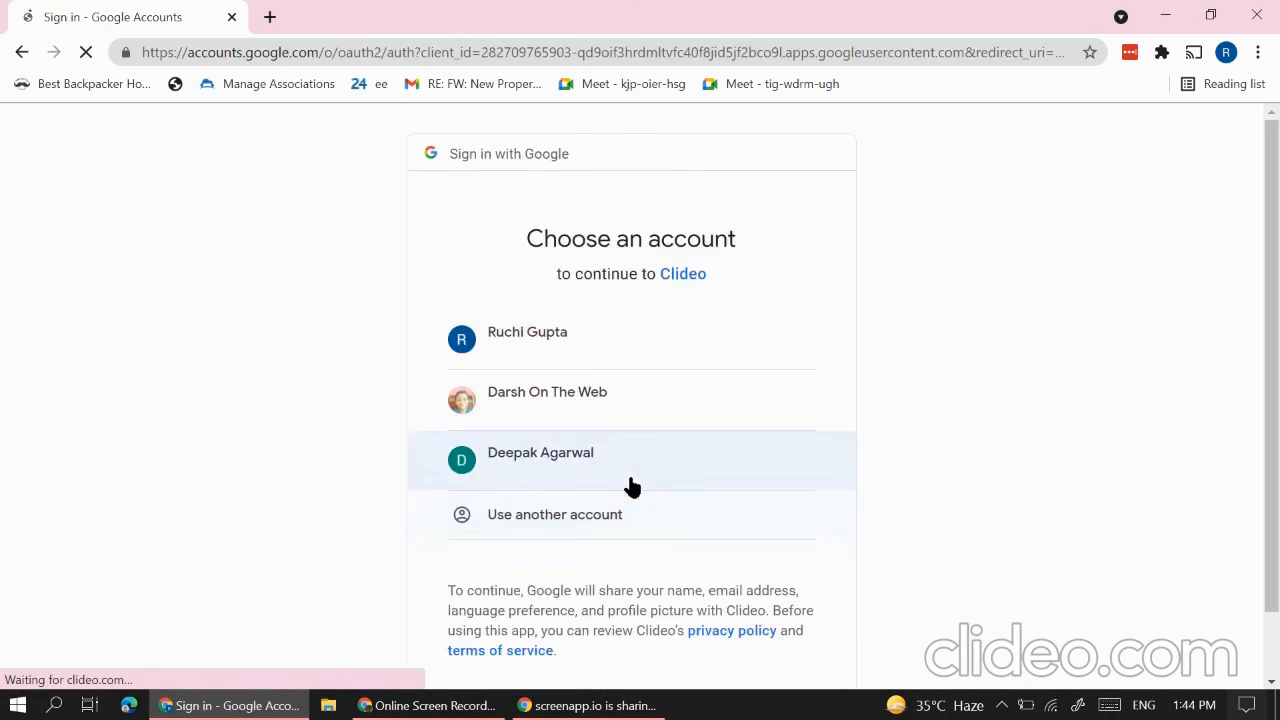
pyautogui.click(582, 405)
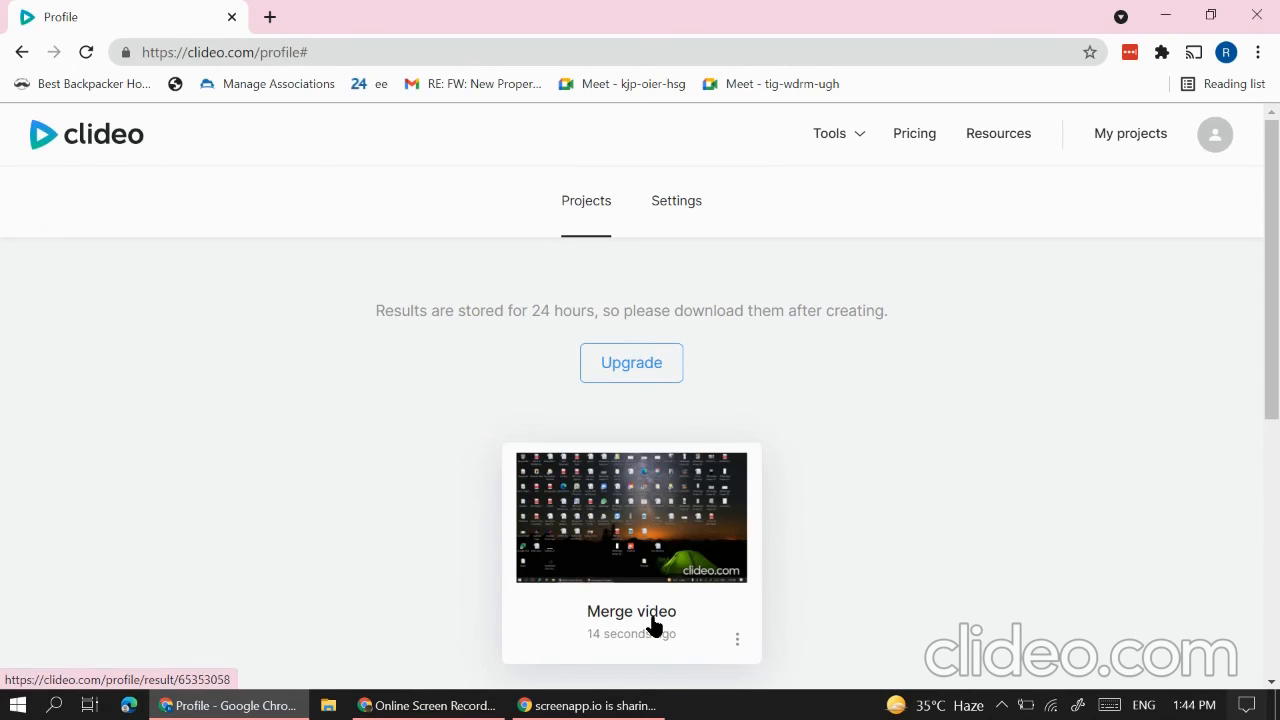
# Step: Delete the Merge video project and go to the page of video tools
pyautogui.click(739, 640)
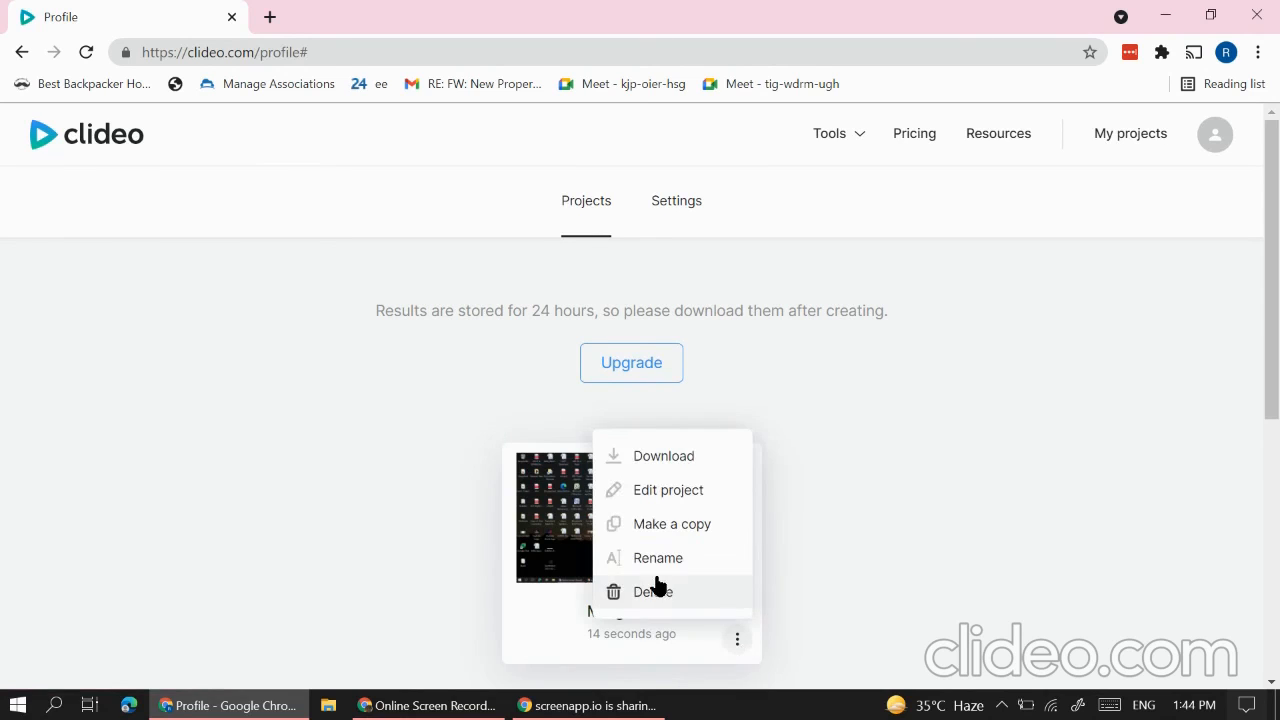
pyautogui.click(655, 591)
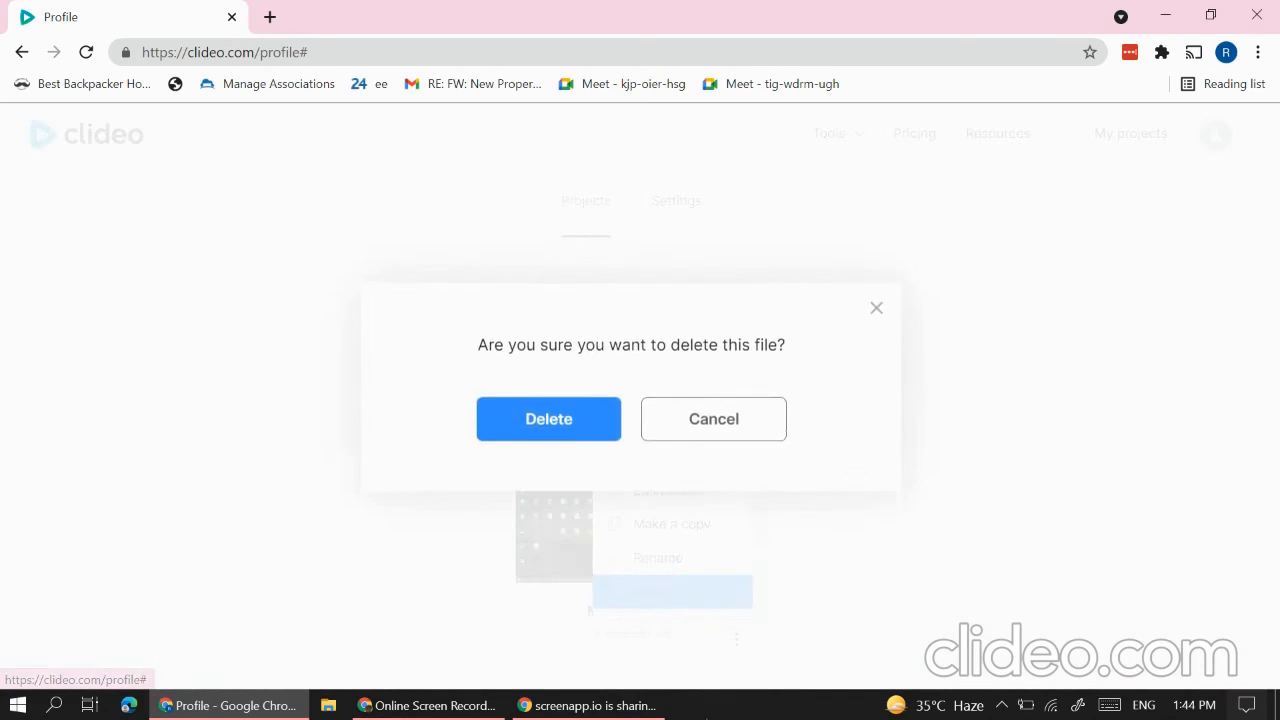
pyautogui.click(535, 428)
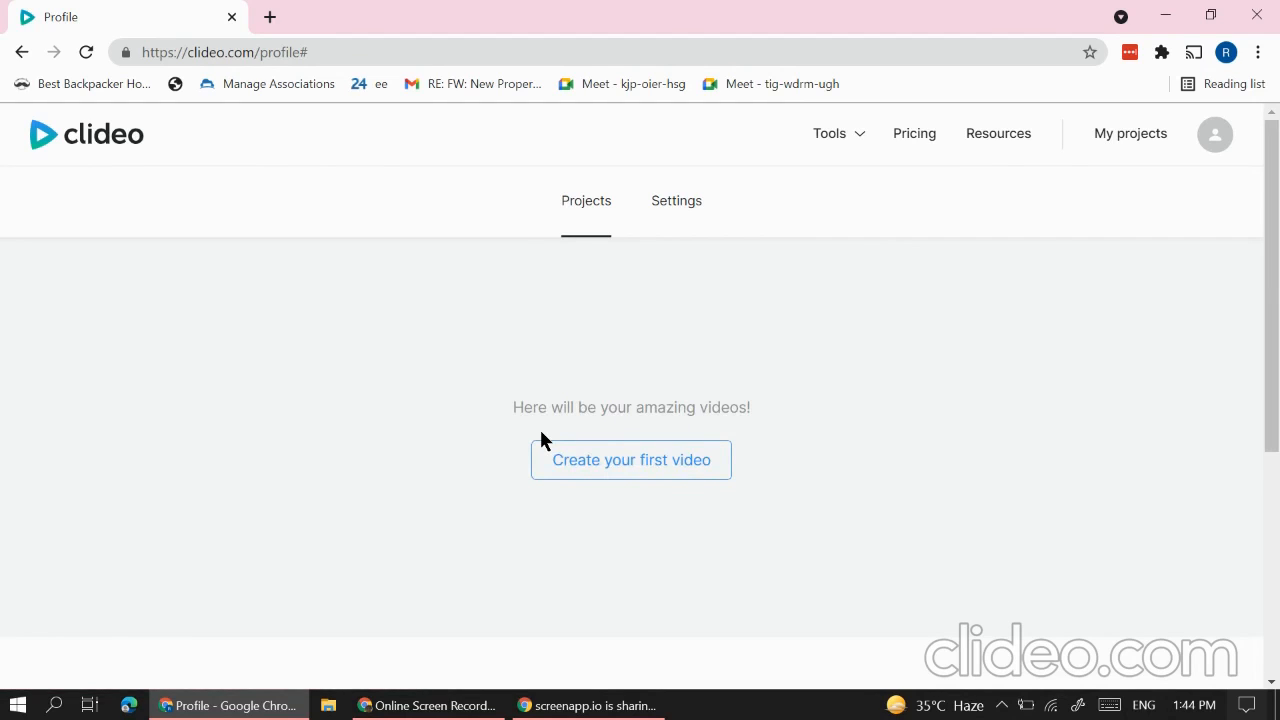
pyautogui.click(560, 463)
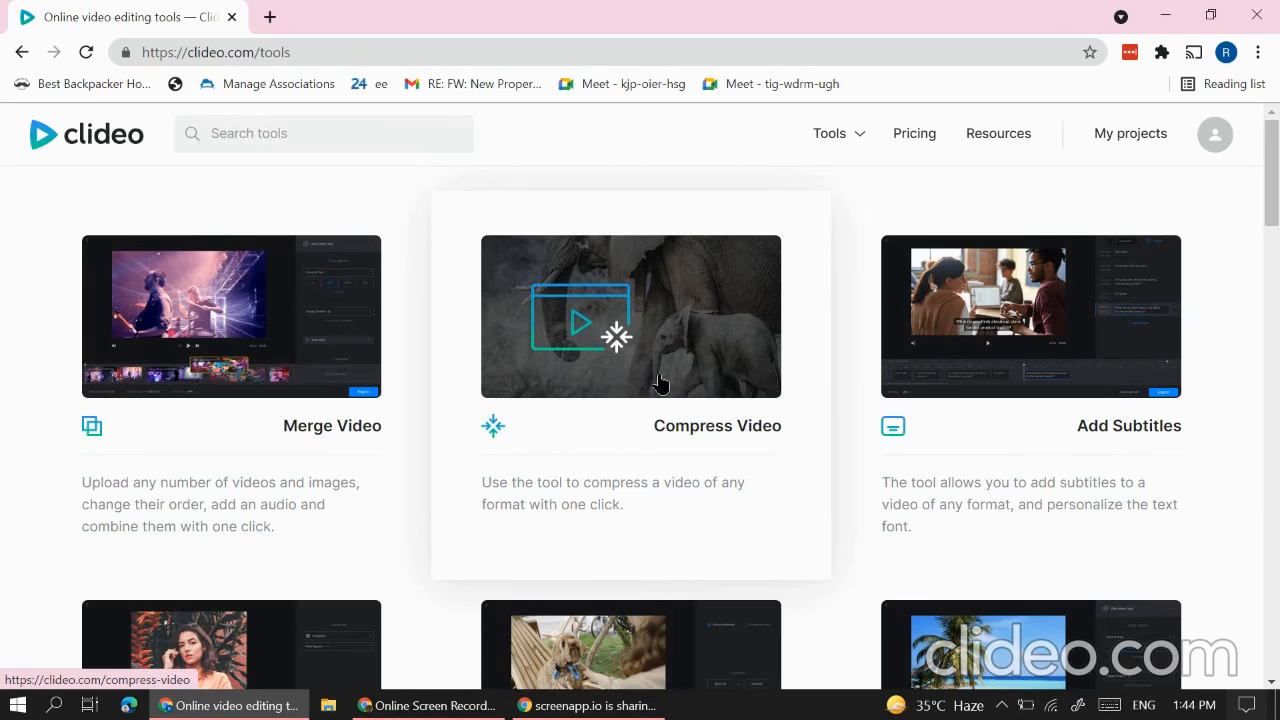
pyautogui.scroll(-3, 752, 466)
pyautogui.scroll(-5, 665, 527)
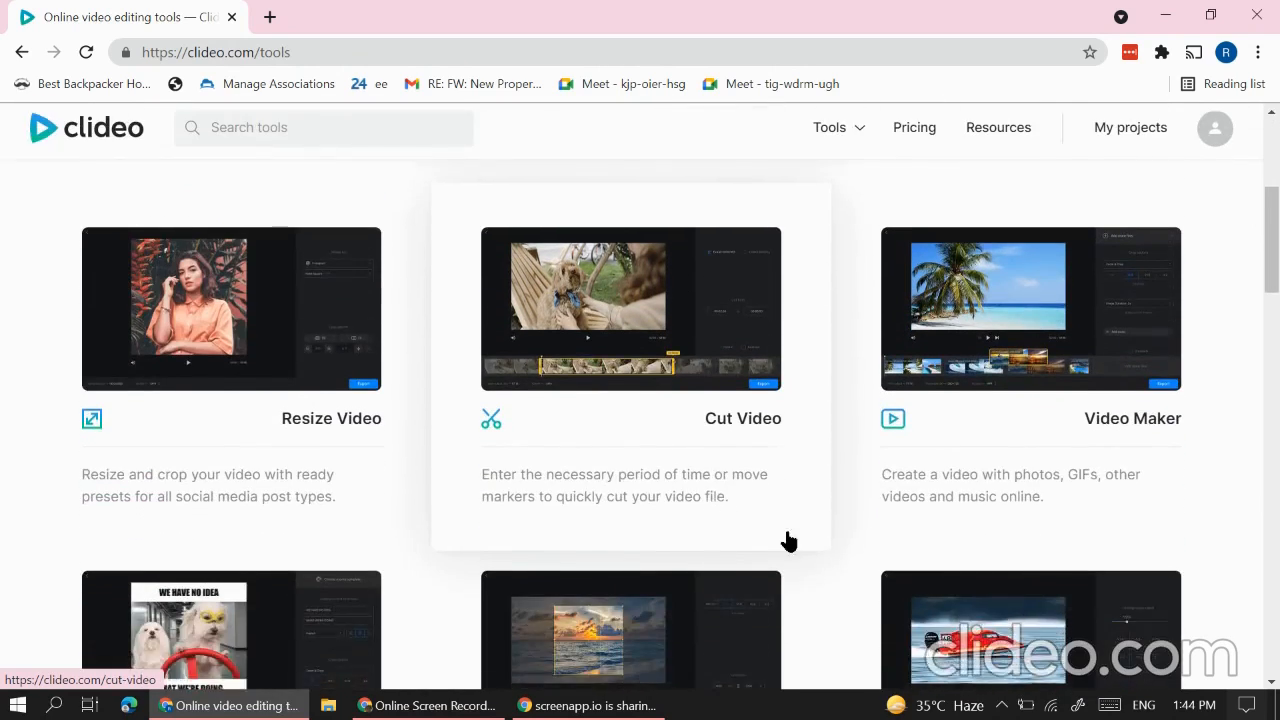
pyautogui.scroll(-7, 802, 540)
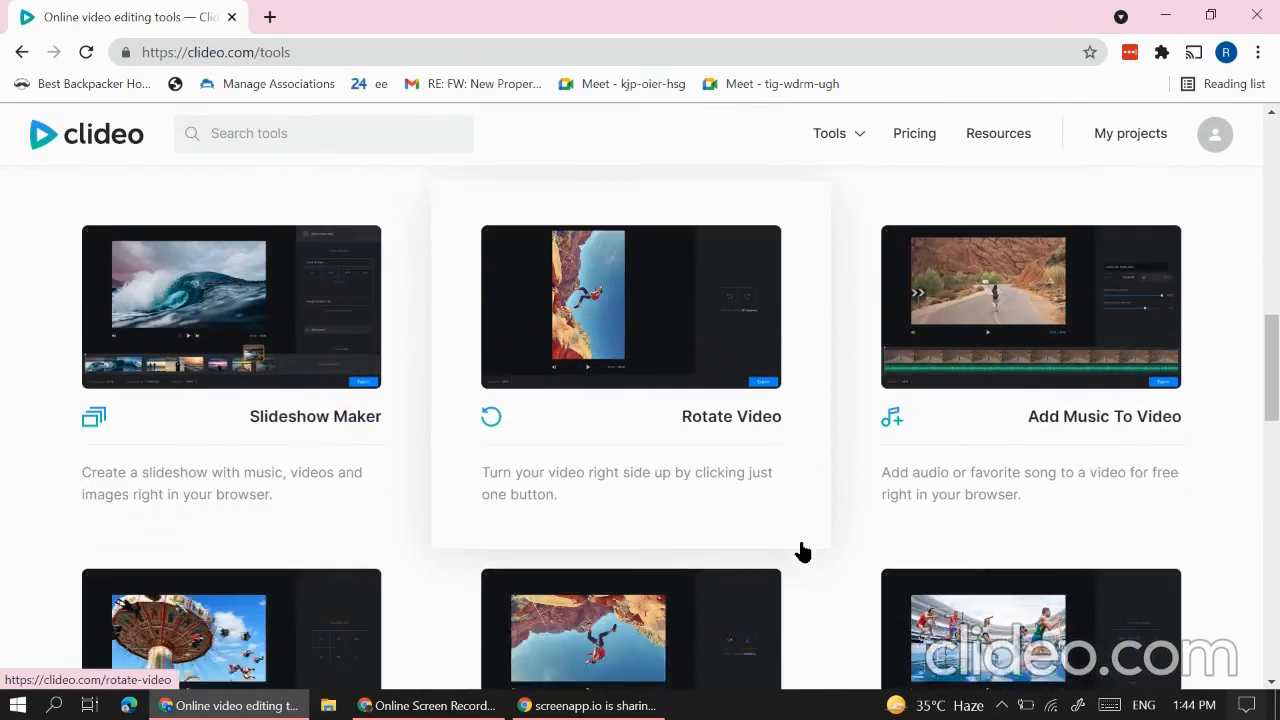
pyautogui.scroll(-2, 793, 574)
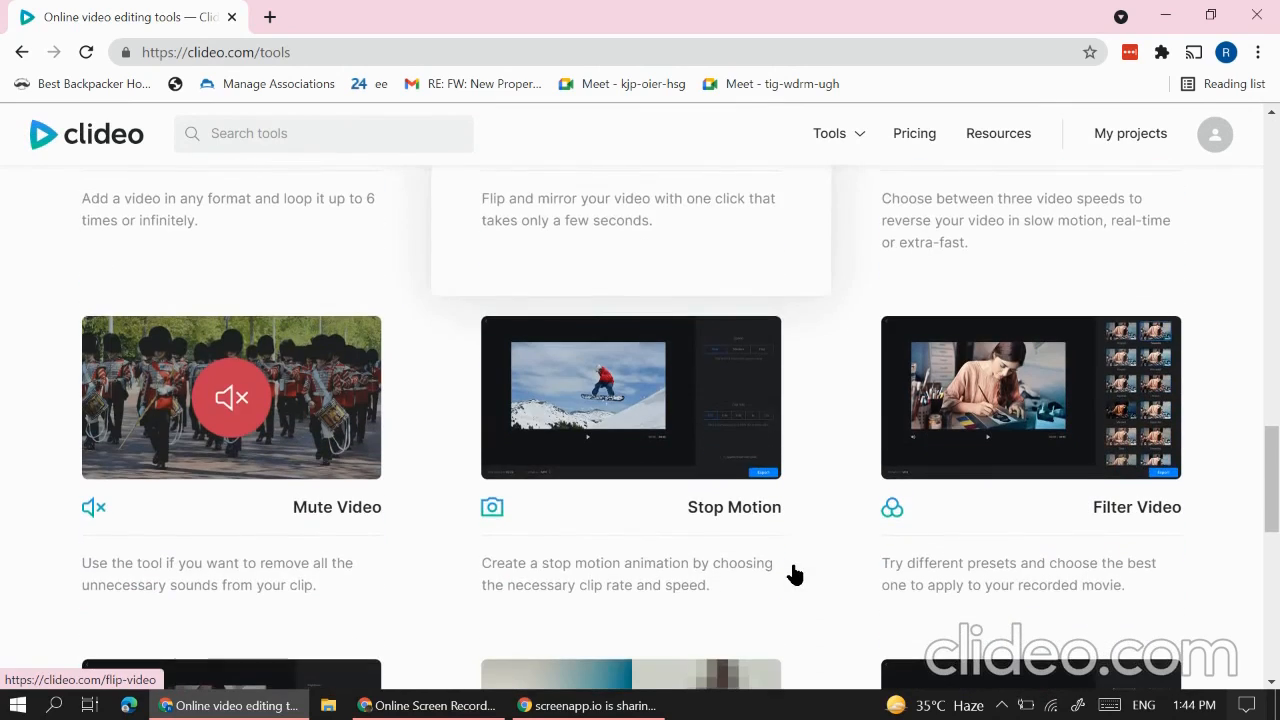
pyautogui.scroll(-1, 768, 578)
pyautogui.scroll(-4, 786, 510)
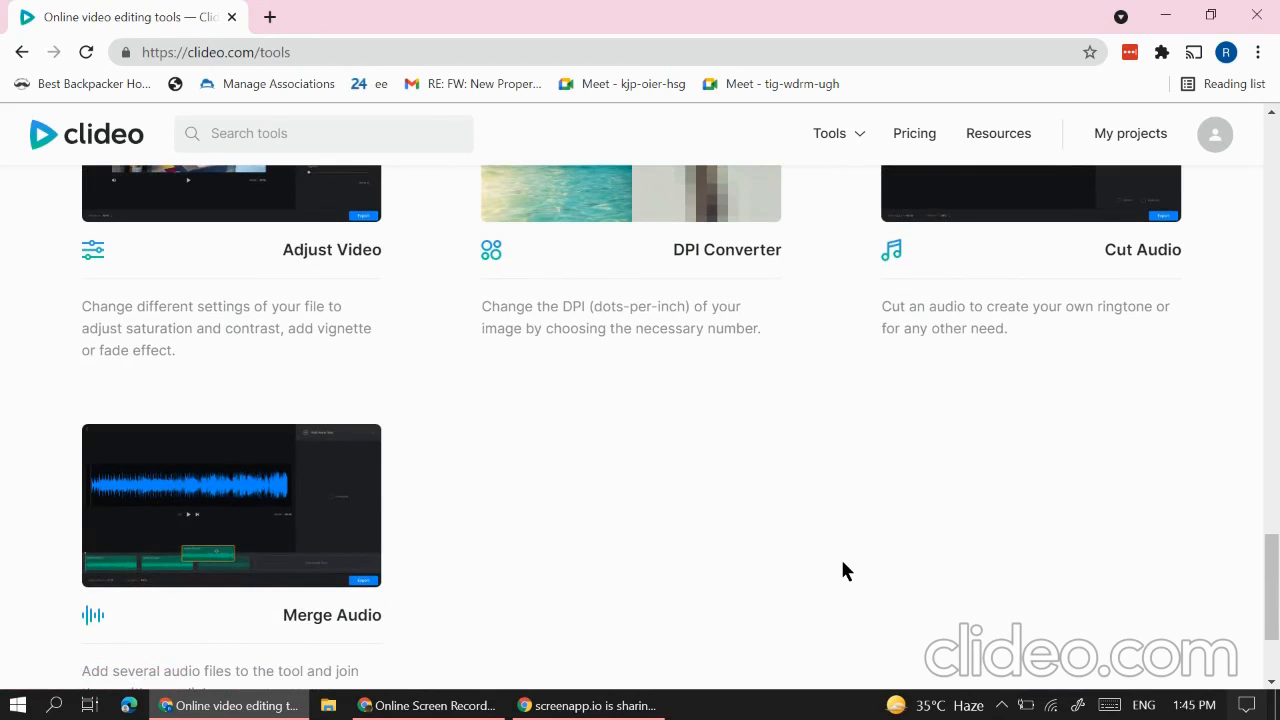
pyautogui.scroll(3, 848, 566)
pyautogui.scroll(-1, 1029, 337)
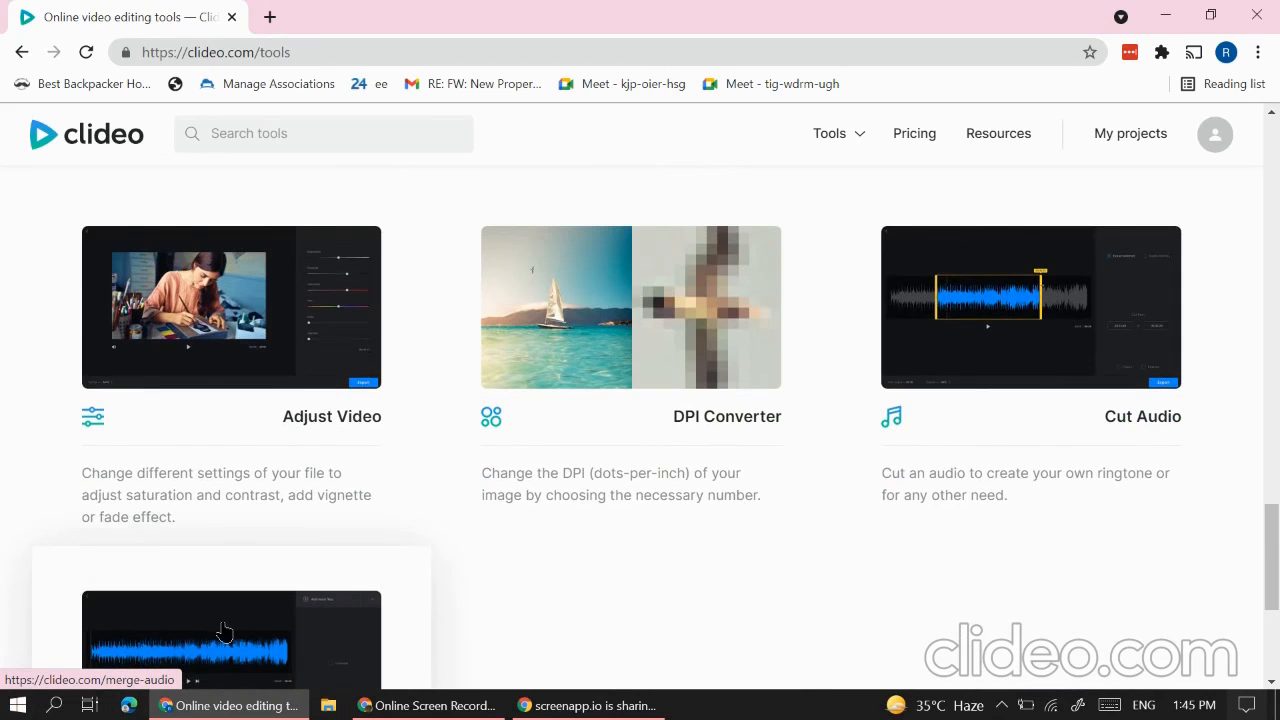
pyautogui.scroll(1, 905, 640)
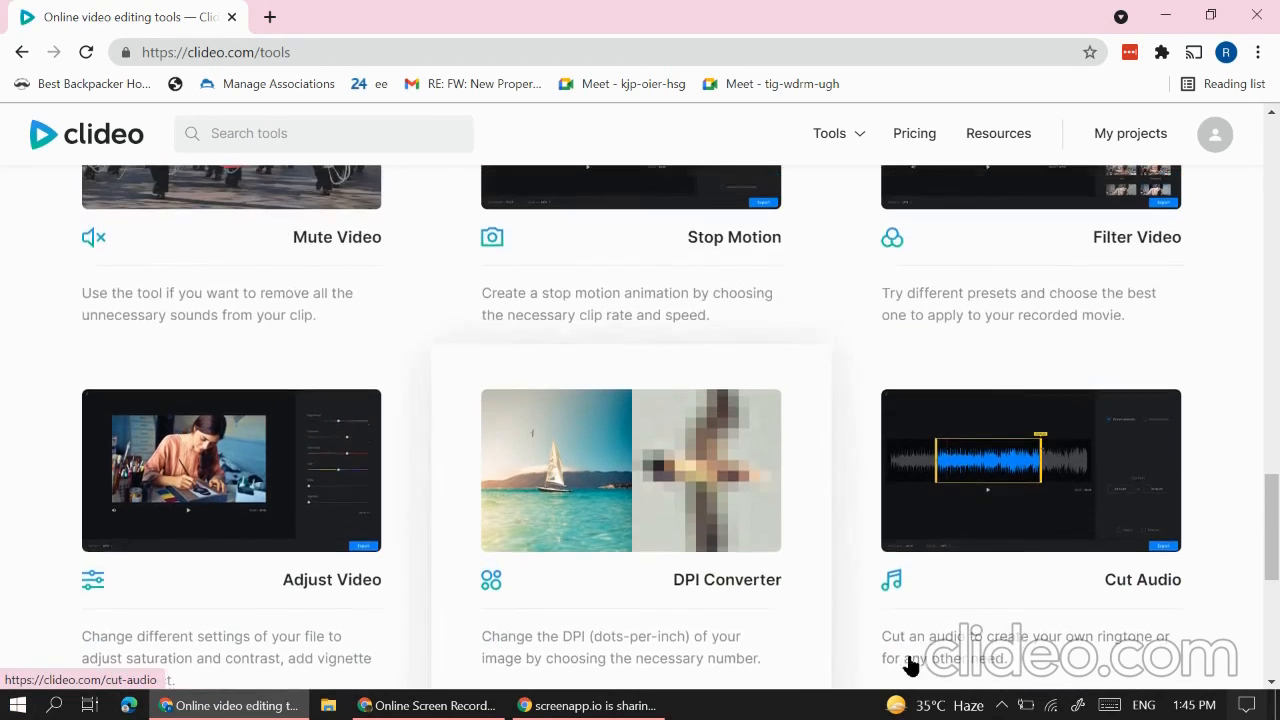
pyautogui.scroll(5, 910, 665)
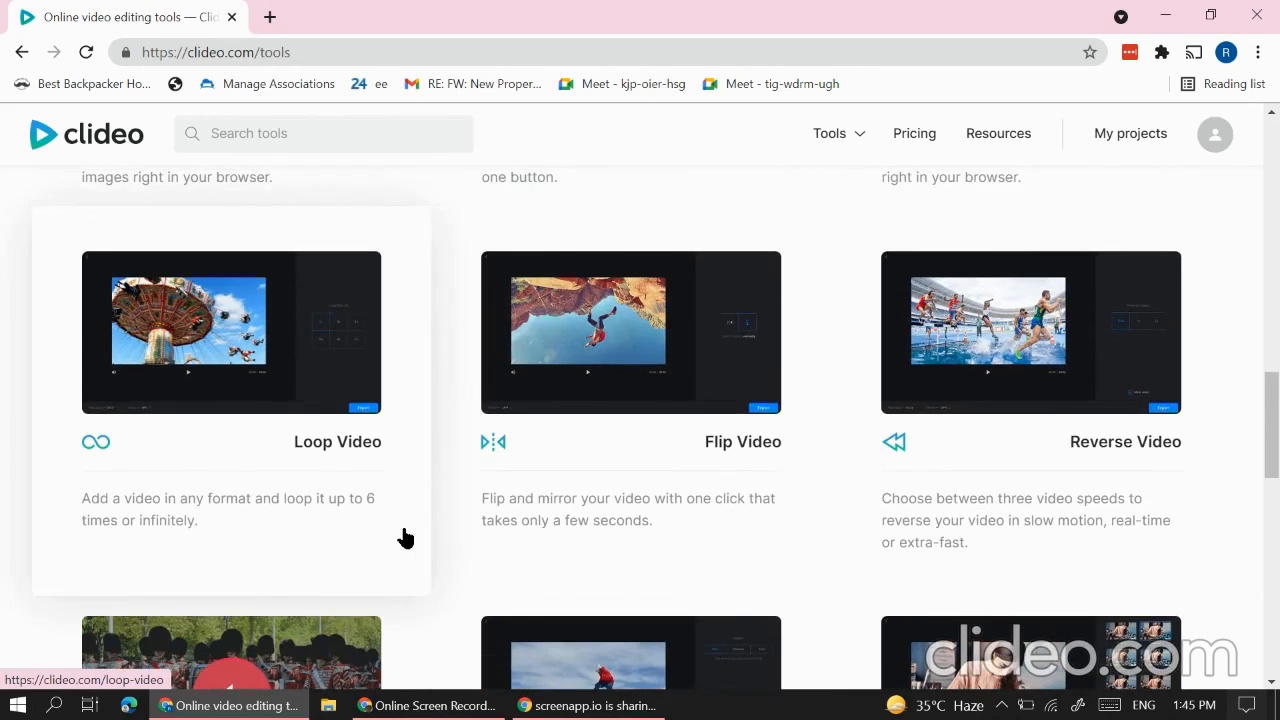
pyautogui.scroll(2, 405, 538)
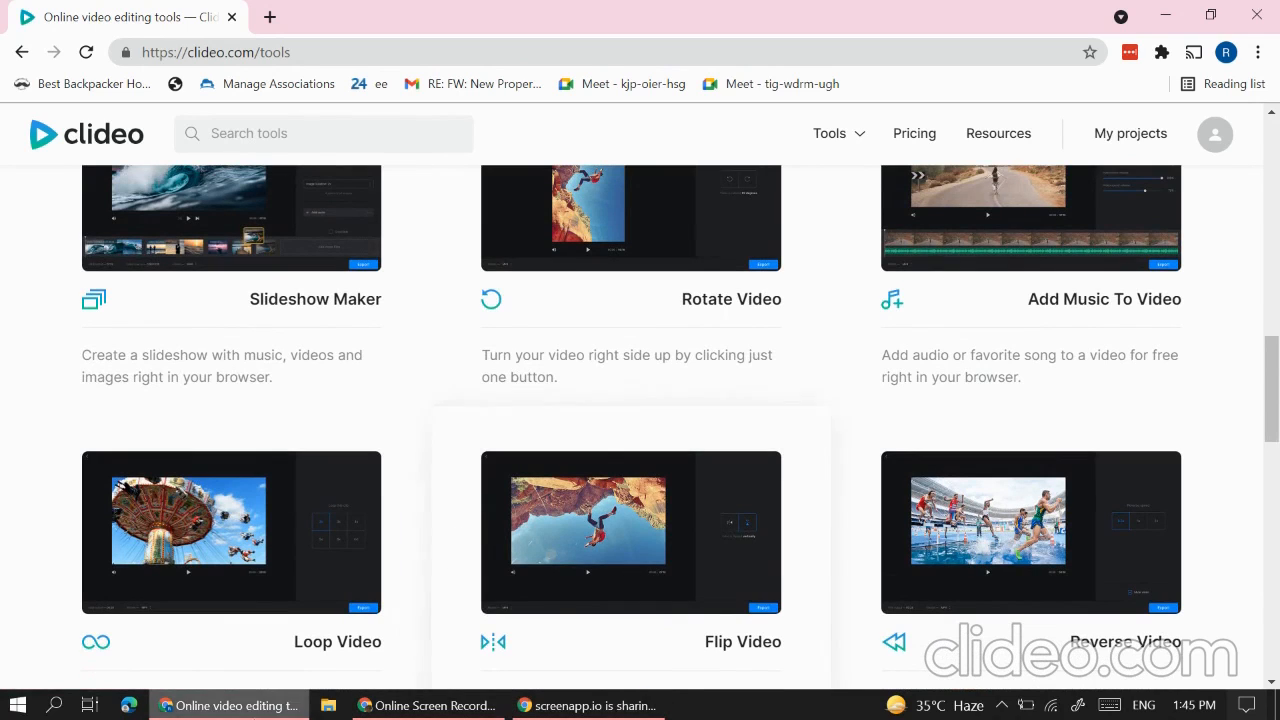
pyautogui.scroll(10, 743, 400)
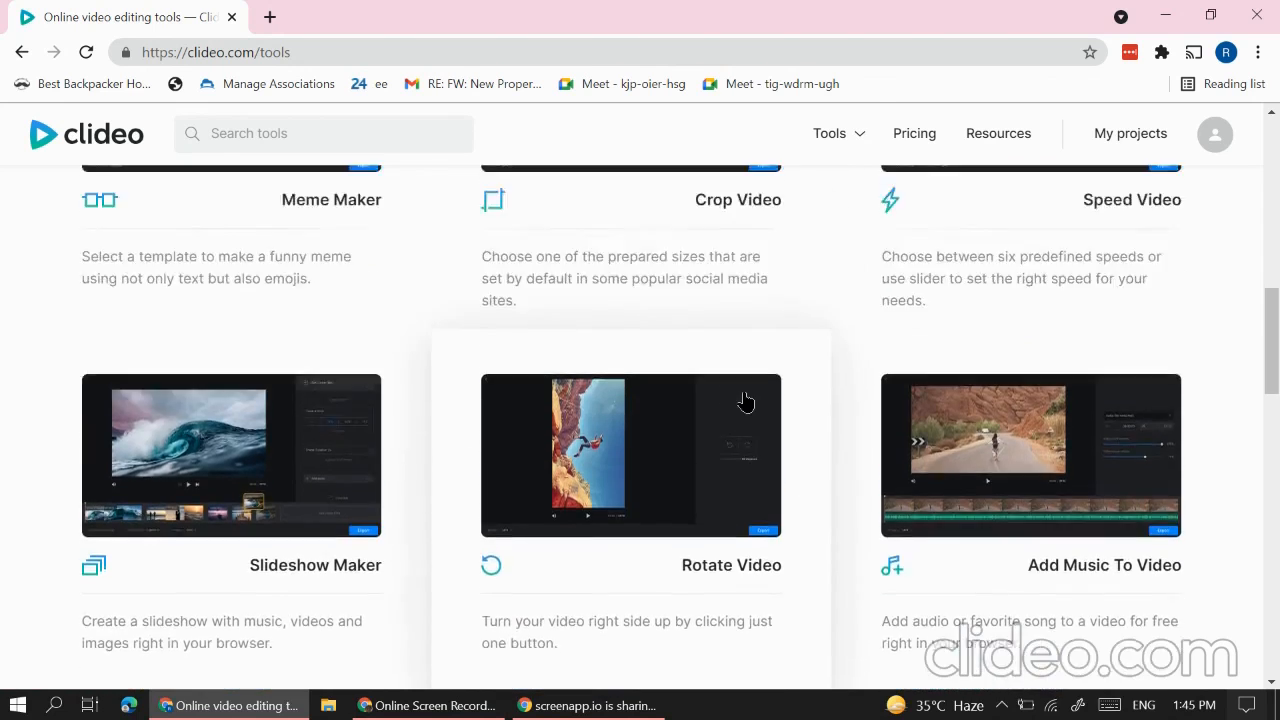
pyautogui.scroll(2, 667, 445)
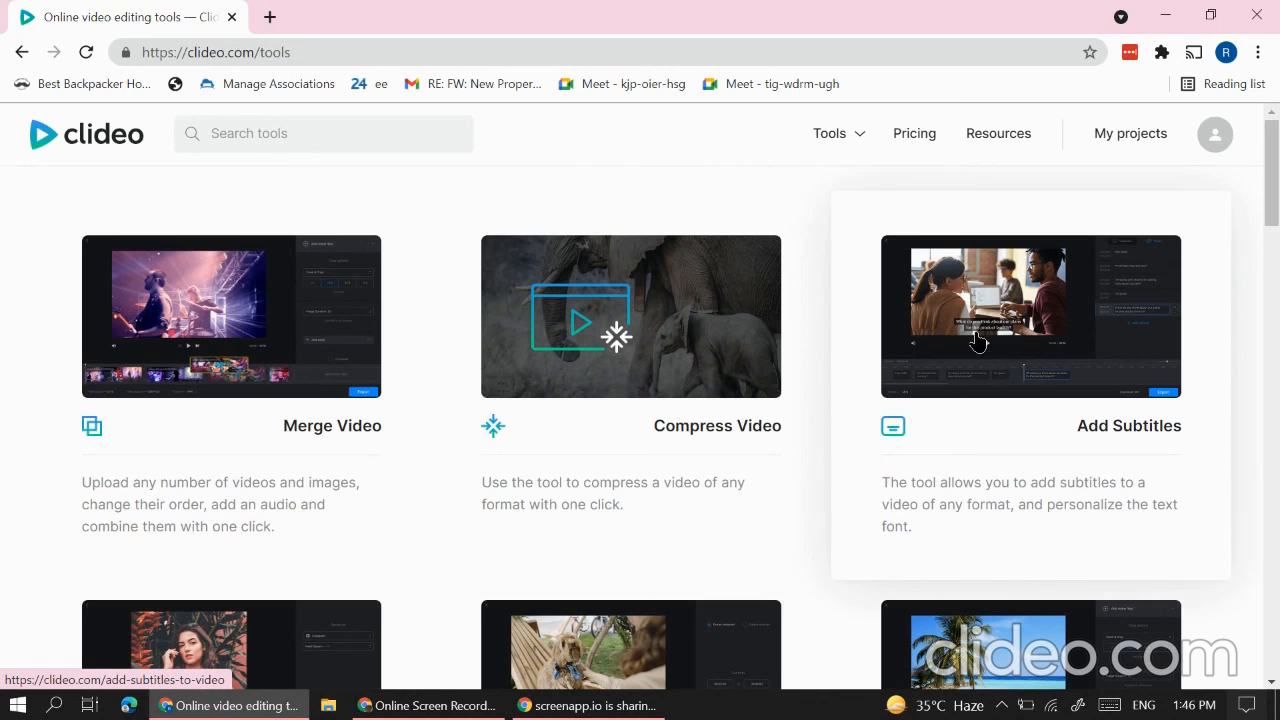
# Step: Open the Merge Video tool from Clideo's tools page
pyautogui.scroll(-4, 857, 569)
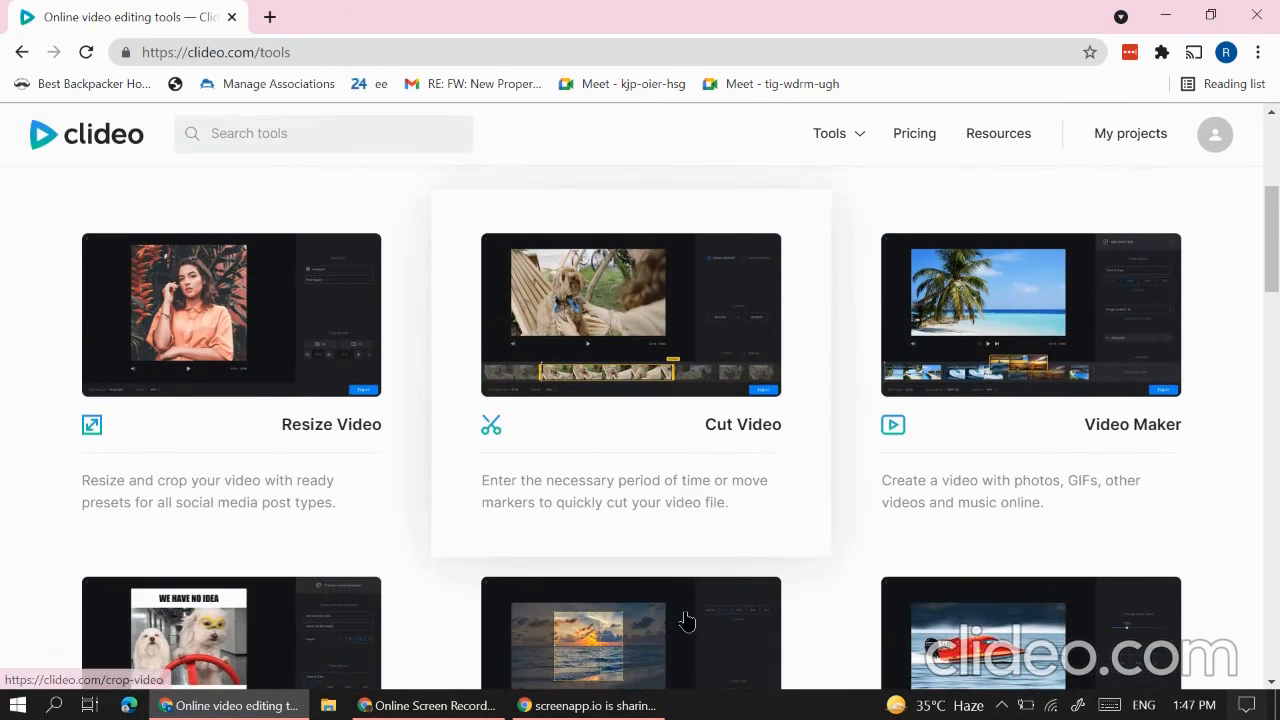
pyautogui.scroll(4, 655, 590)
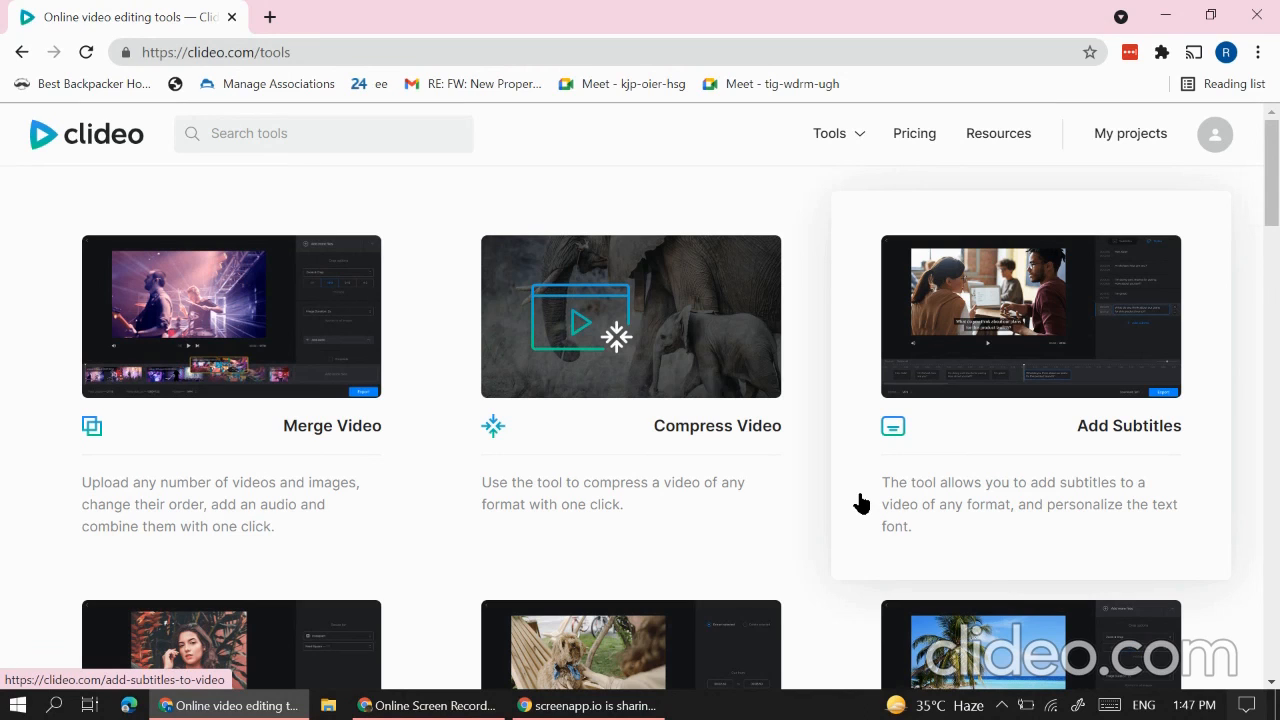
pyautogui.click(289, 306)
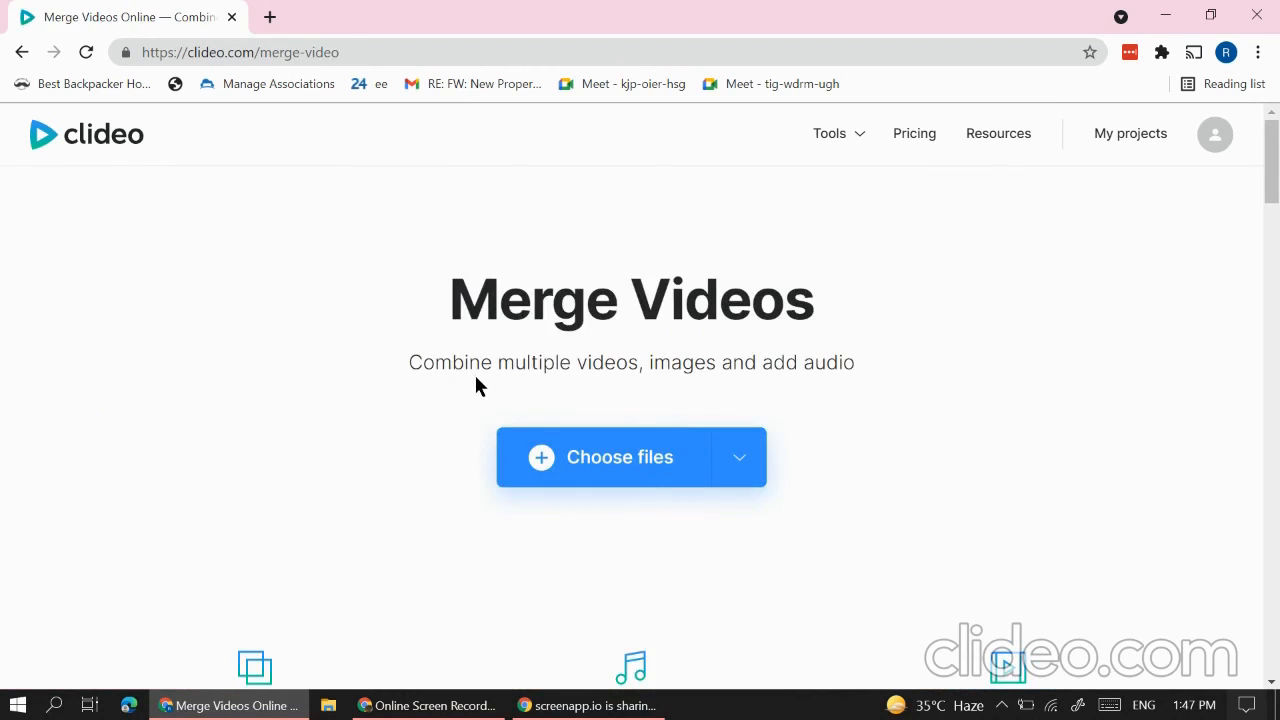
# Step: Upload the YouTube video MP4 from the Desktop to the merge tool
pyautogui.click(603, 485)
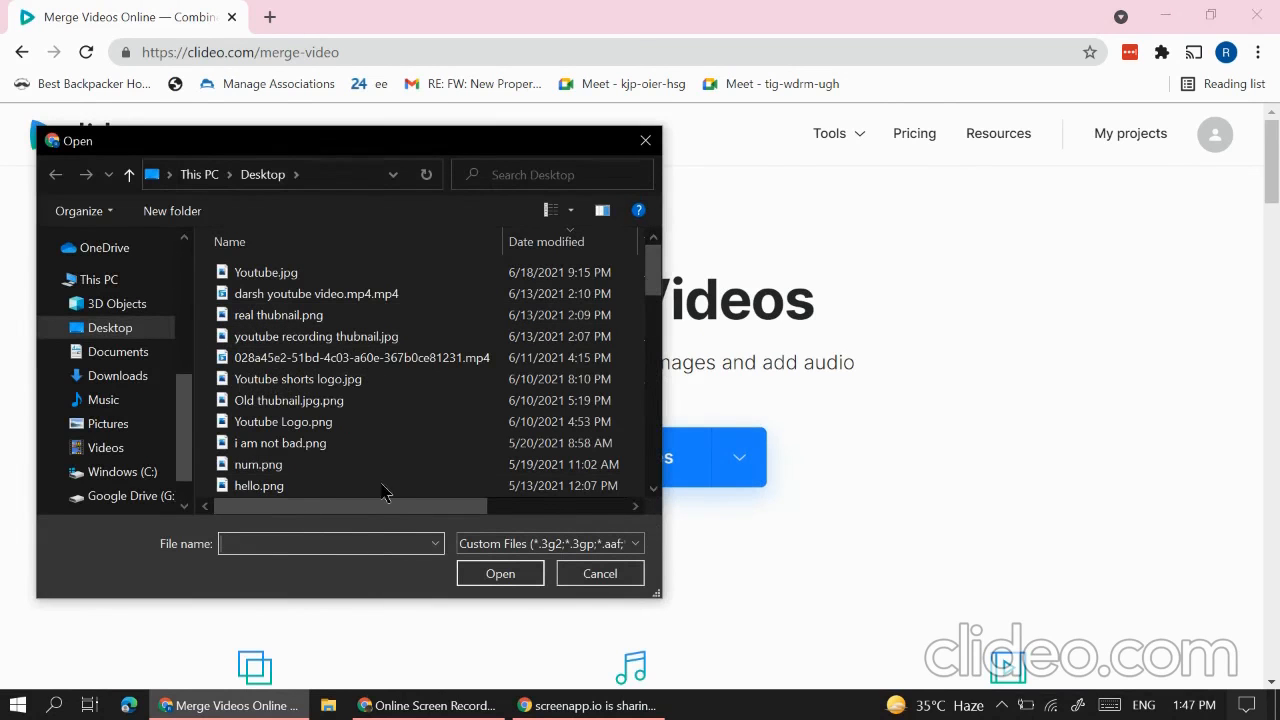
pyautogui.click(117, 375)
pyautogui.click(107, 423)
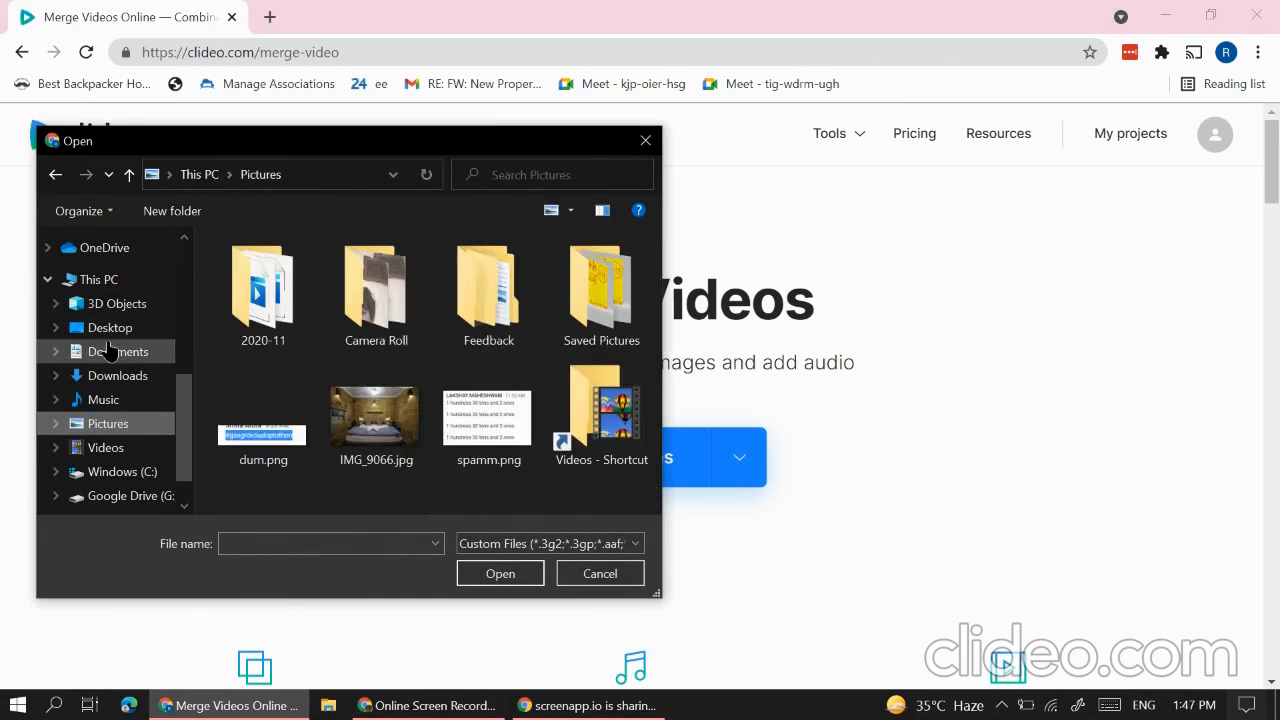
pyautogui.click(134, 327)
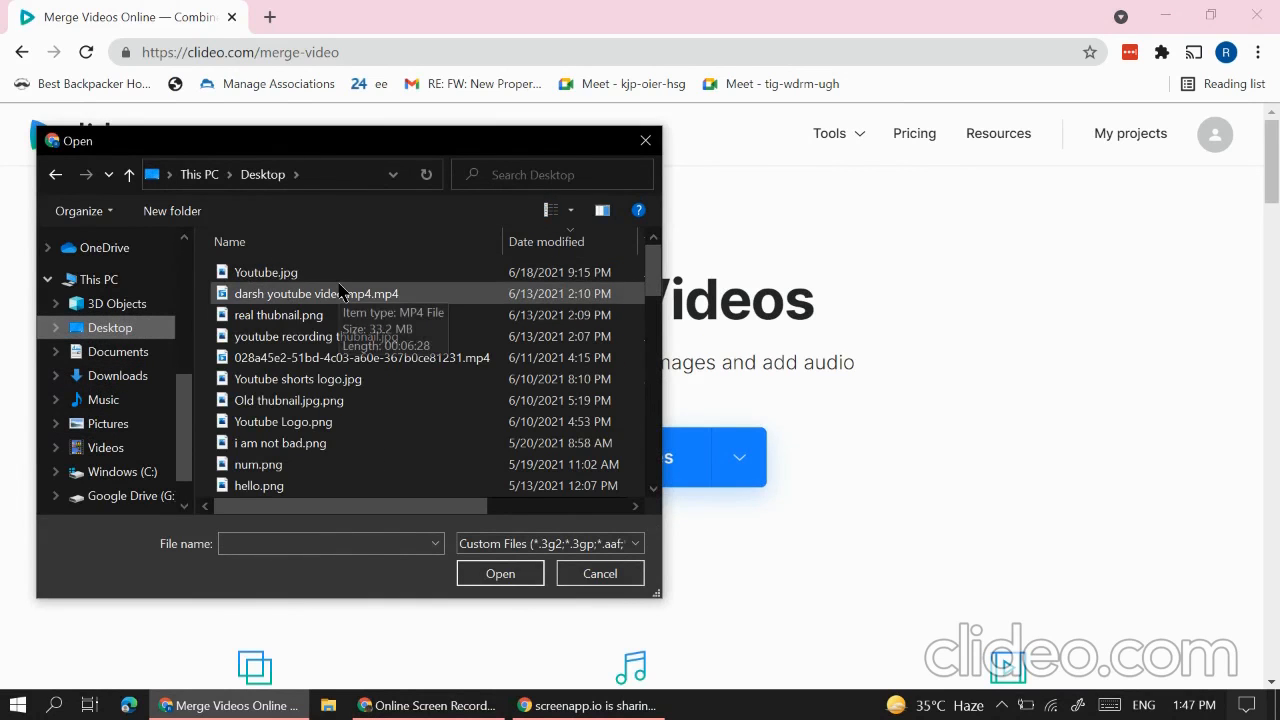
pyautogui.click(340, 293)
pyautogui.click(482, 572)
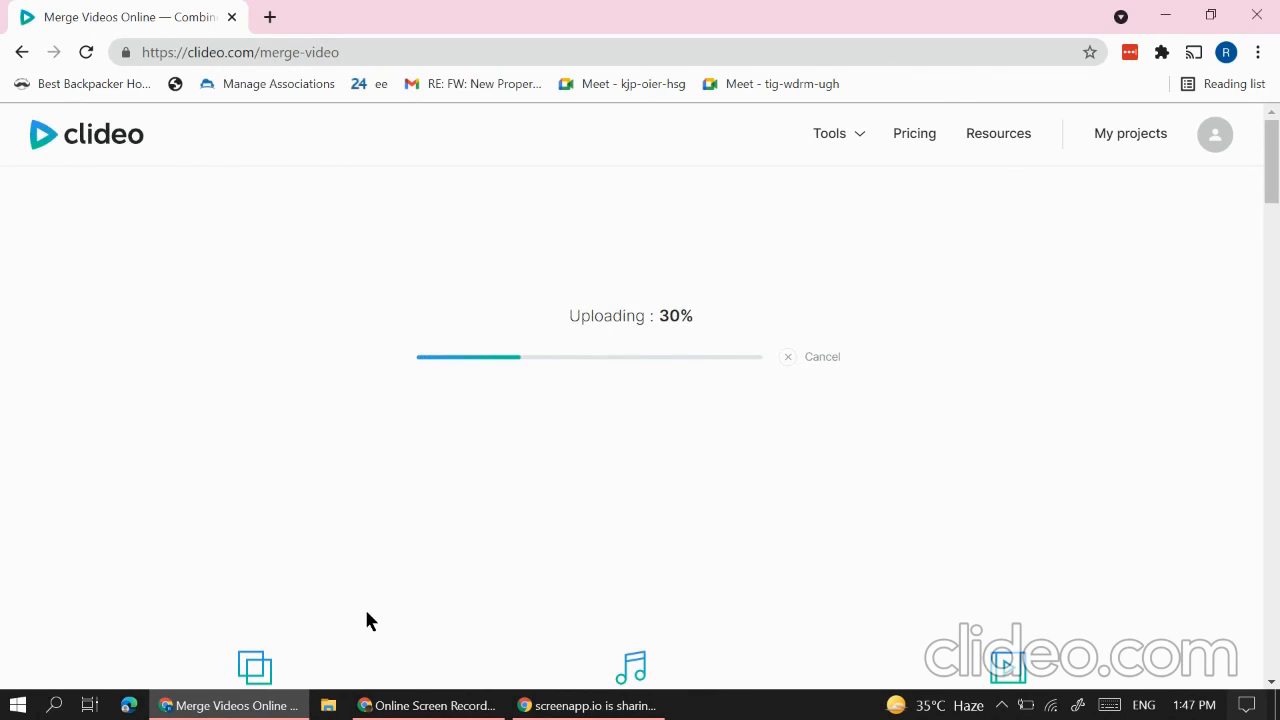
# Step: Let the YouTube video finish uploading and preprocessing into a 06:28, 1280×720 MP4 clip
pyautogui.rightClick(104, 8)
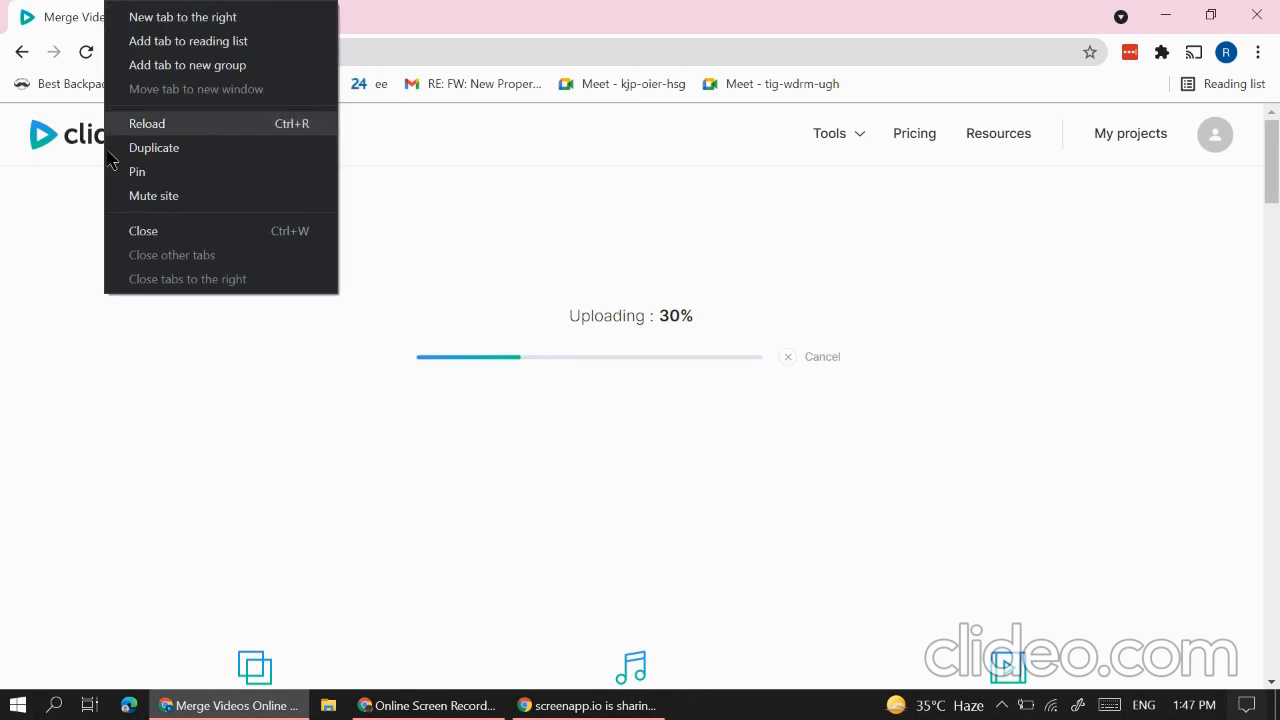
pyautogui.click(98, 270)
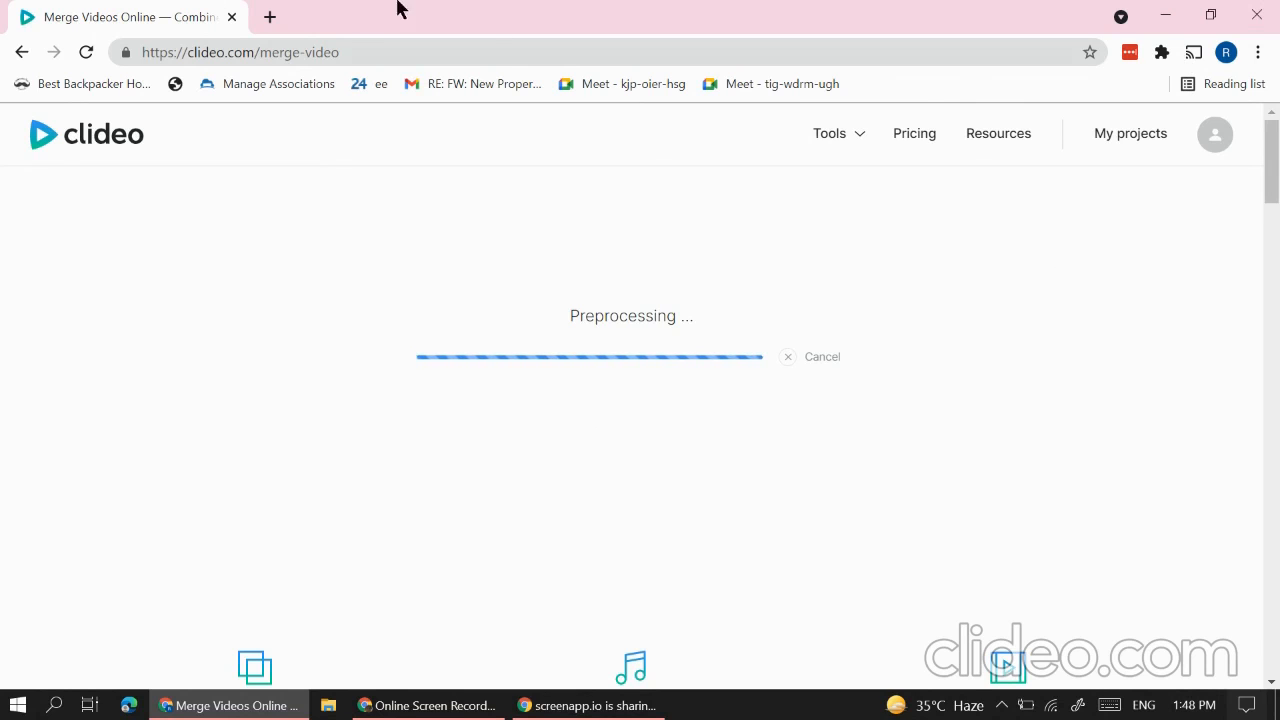
pyautogui.moveTo(753, 3); pyautogui.dragTo(640, 1)
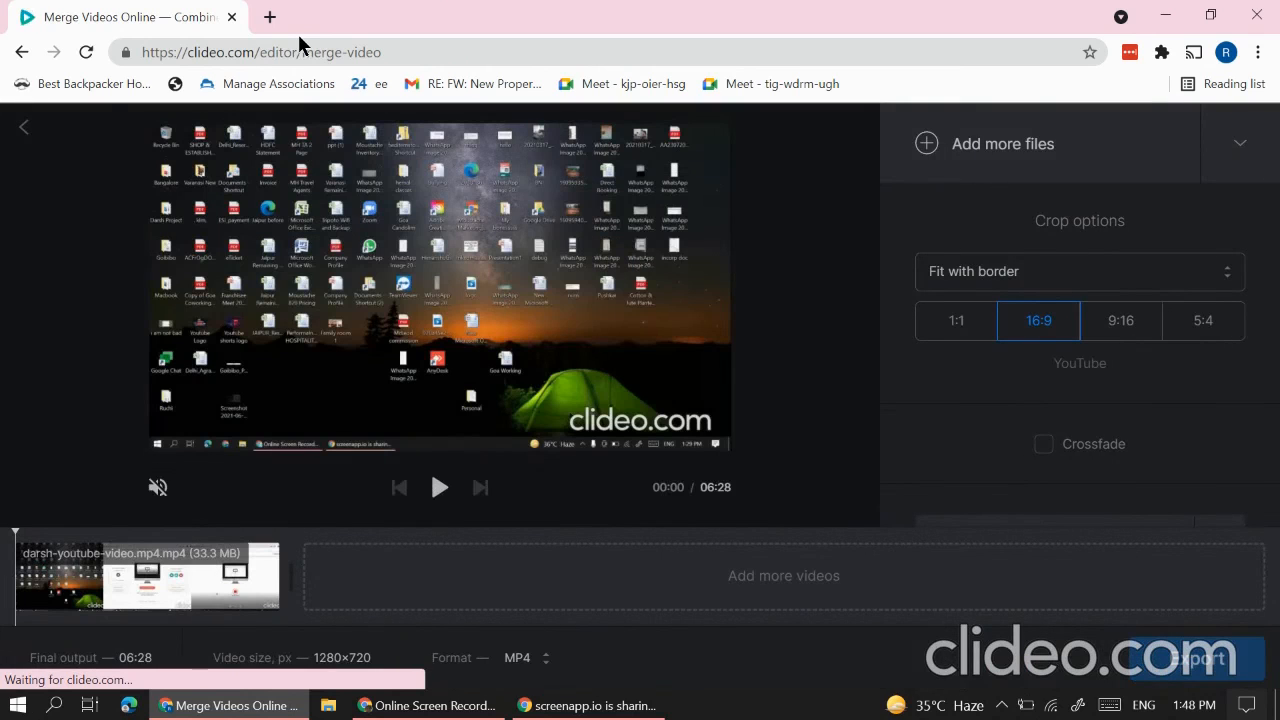
pyautogui.click(1010, 278)
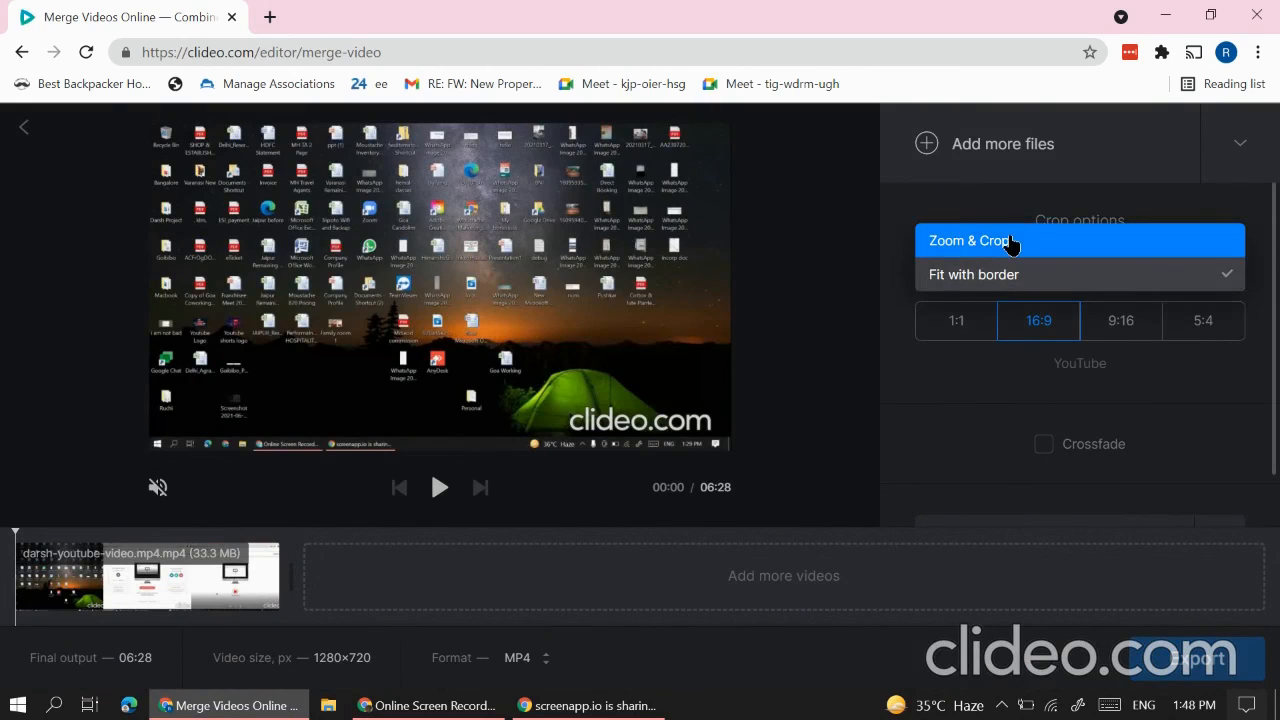
pyautogui.click(1008, 246)
pyautogui.click(1050, 284)
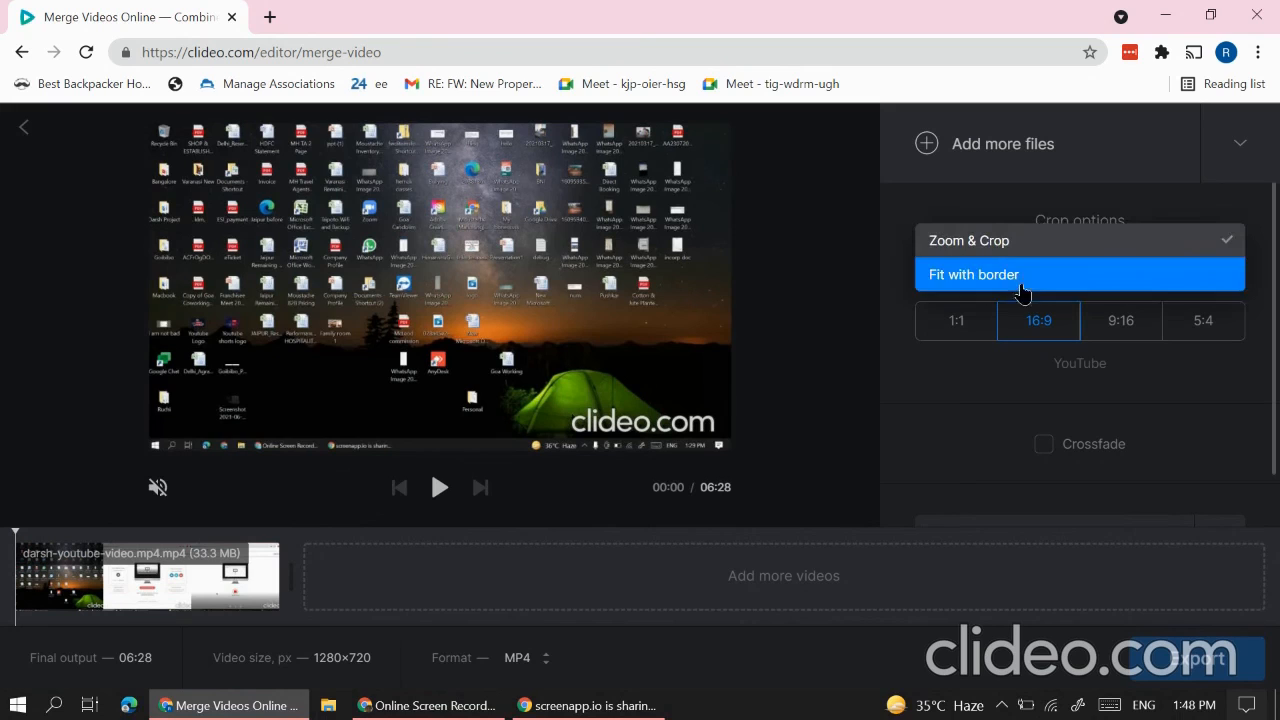
pyautogui.click(1008, 284)
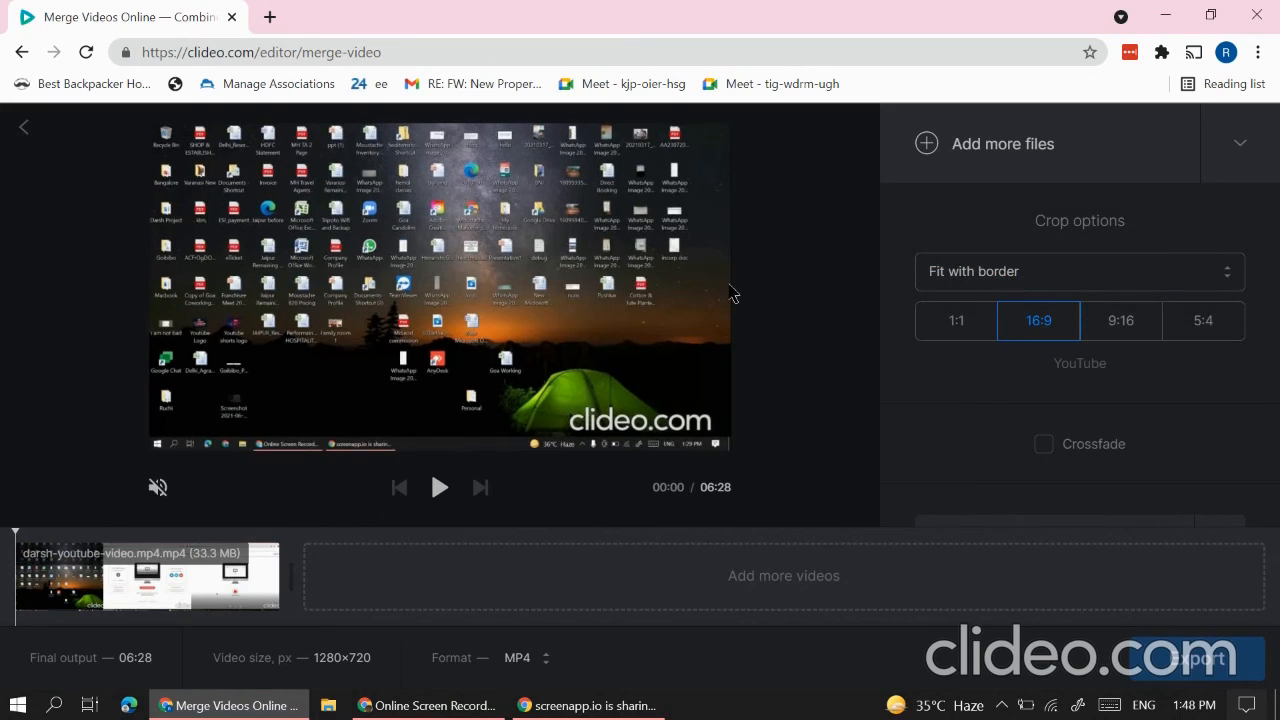
pyautogui.click(942, 277)
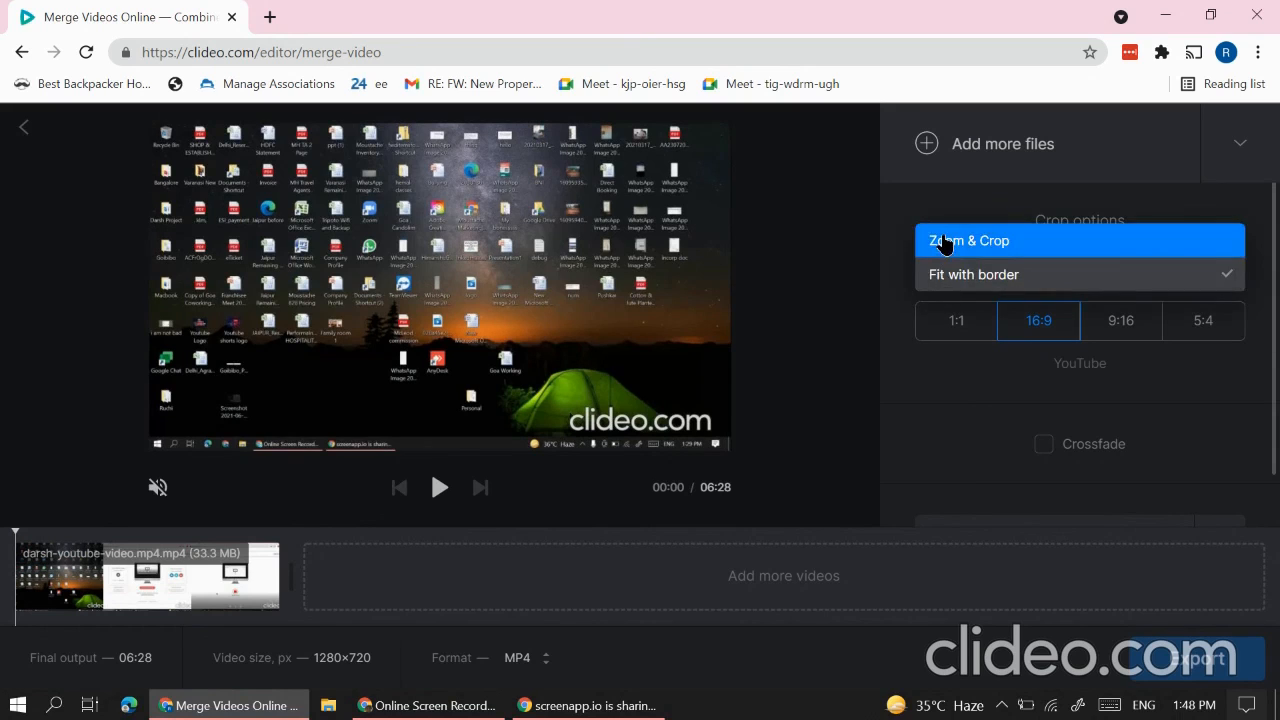
pyautogui.click(944, 242)
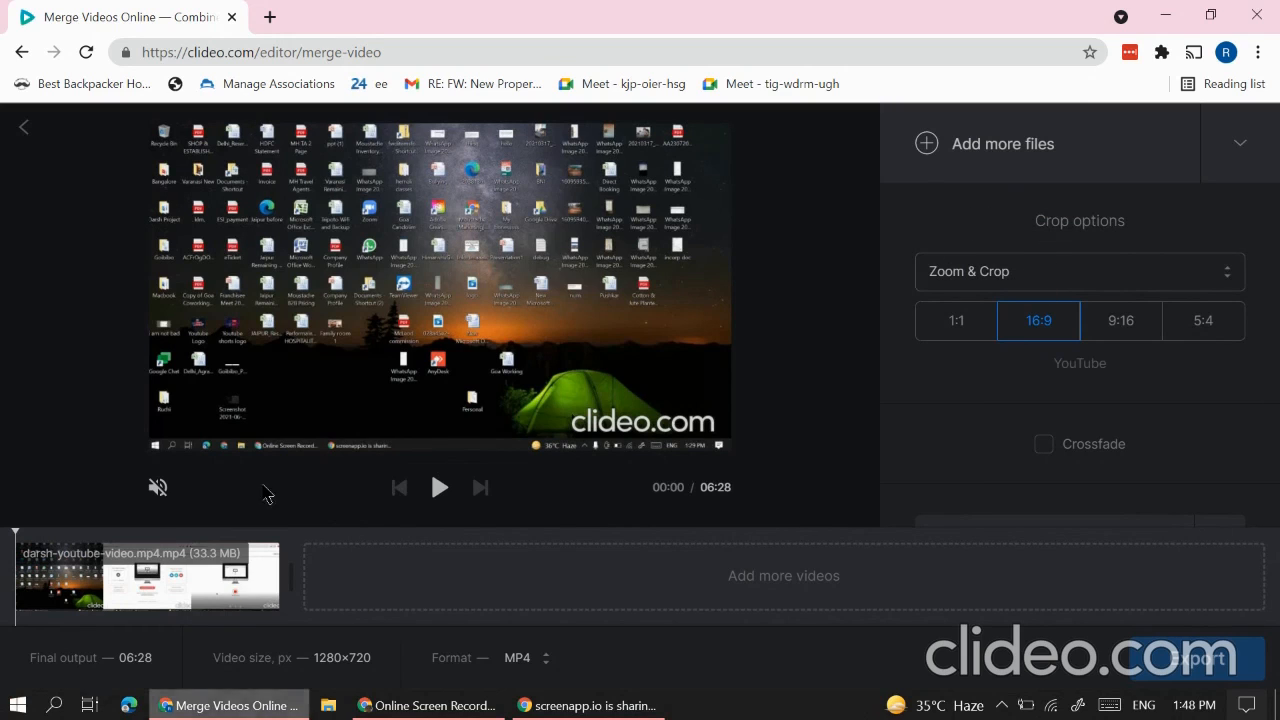
pyautogui.click(1240, 143)
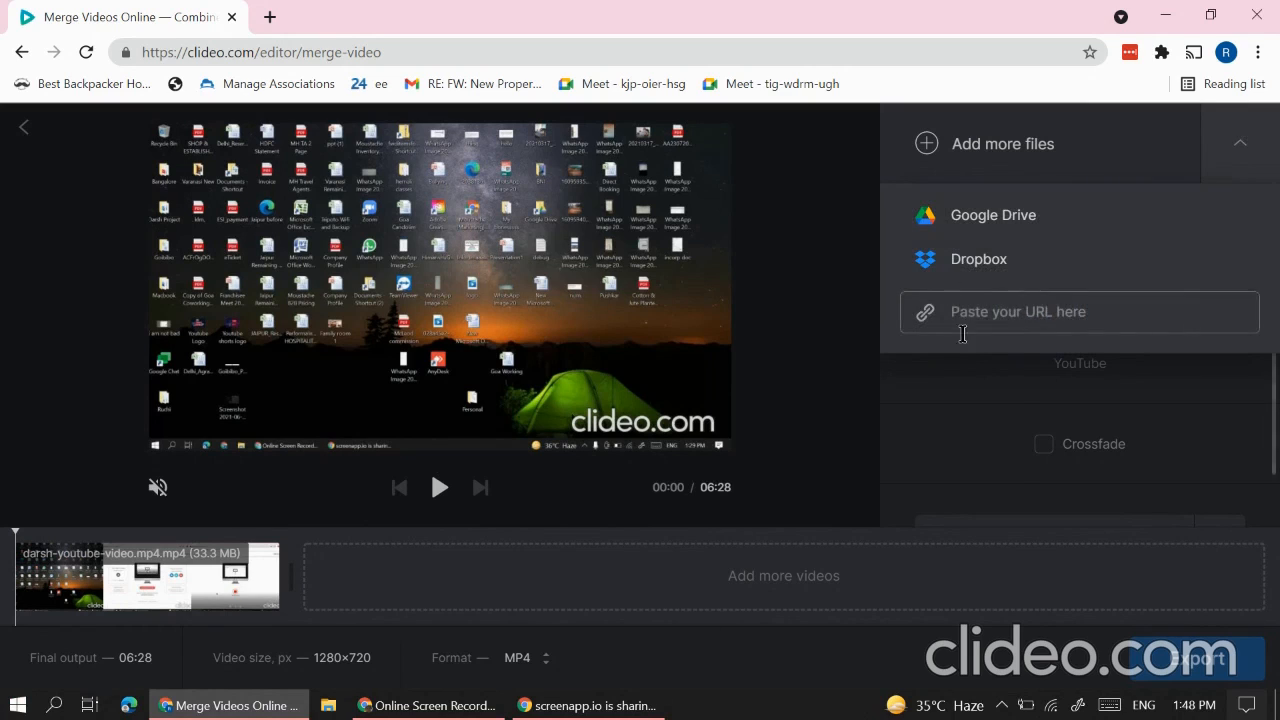
pyautogui.click(966, 460)
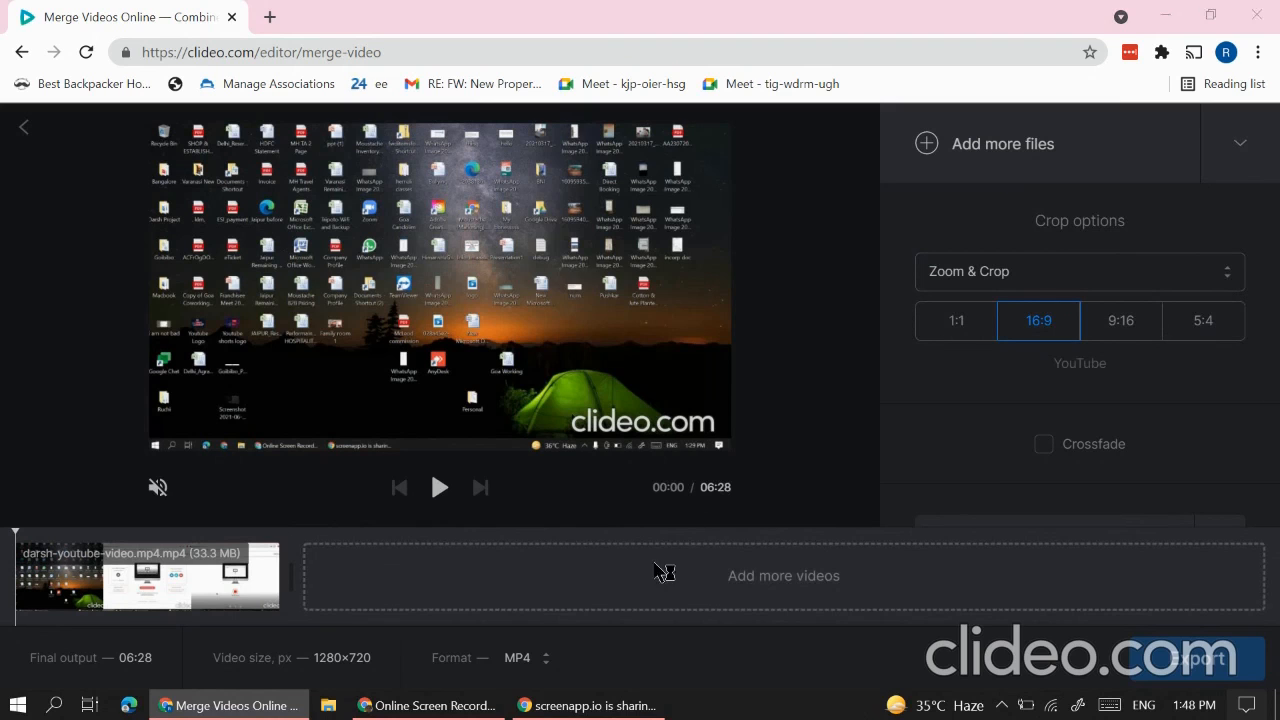
# Step: Add real thubnail.png from the Desktop after the video on the timeline
pyautogui.click(663, 571)
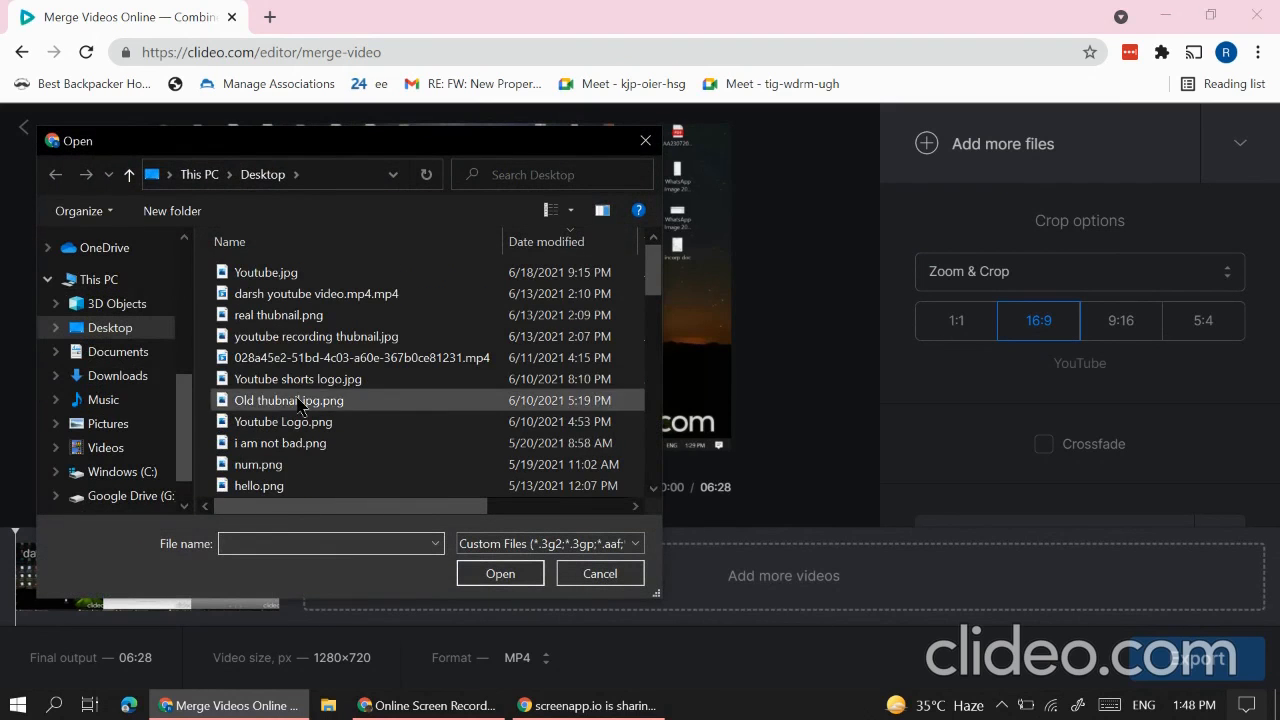
pyautogui.click(310, 316)
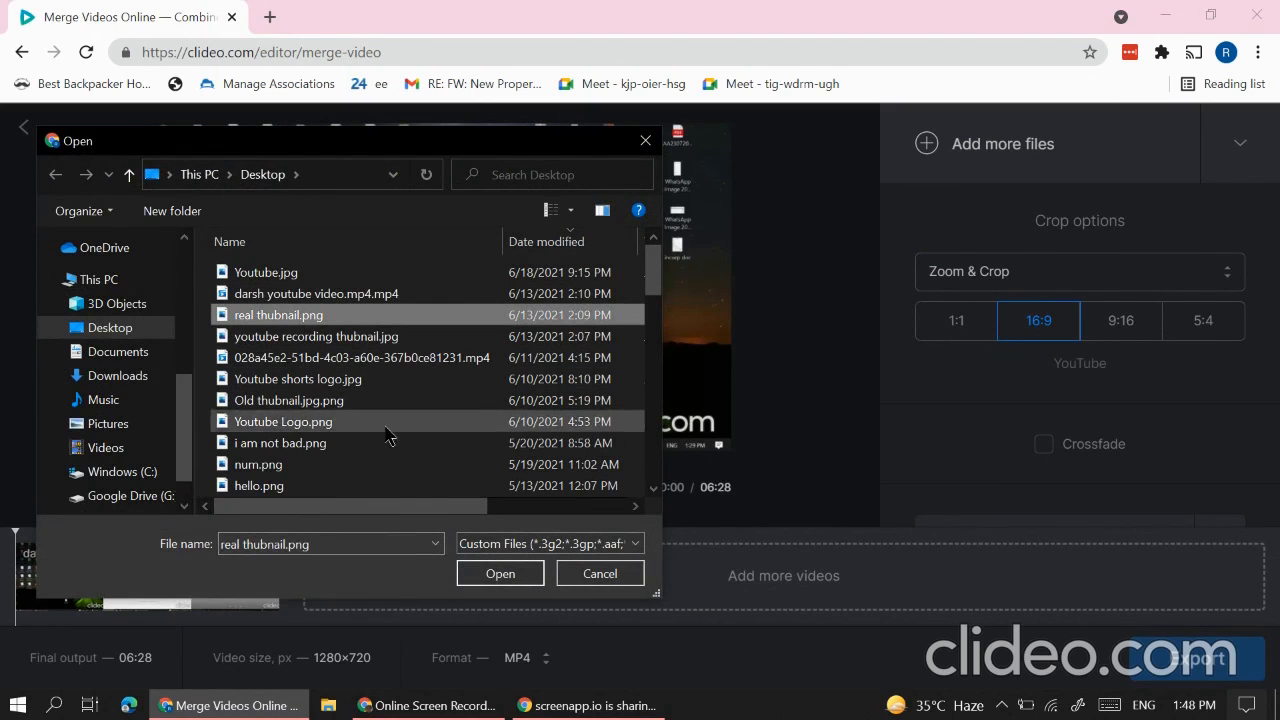
pyautogui.click(514, 574)
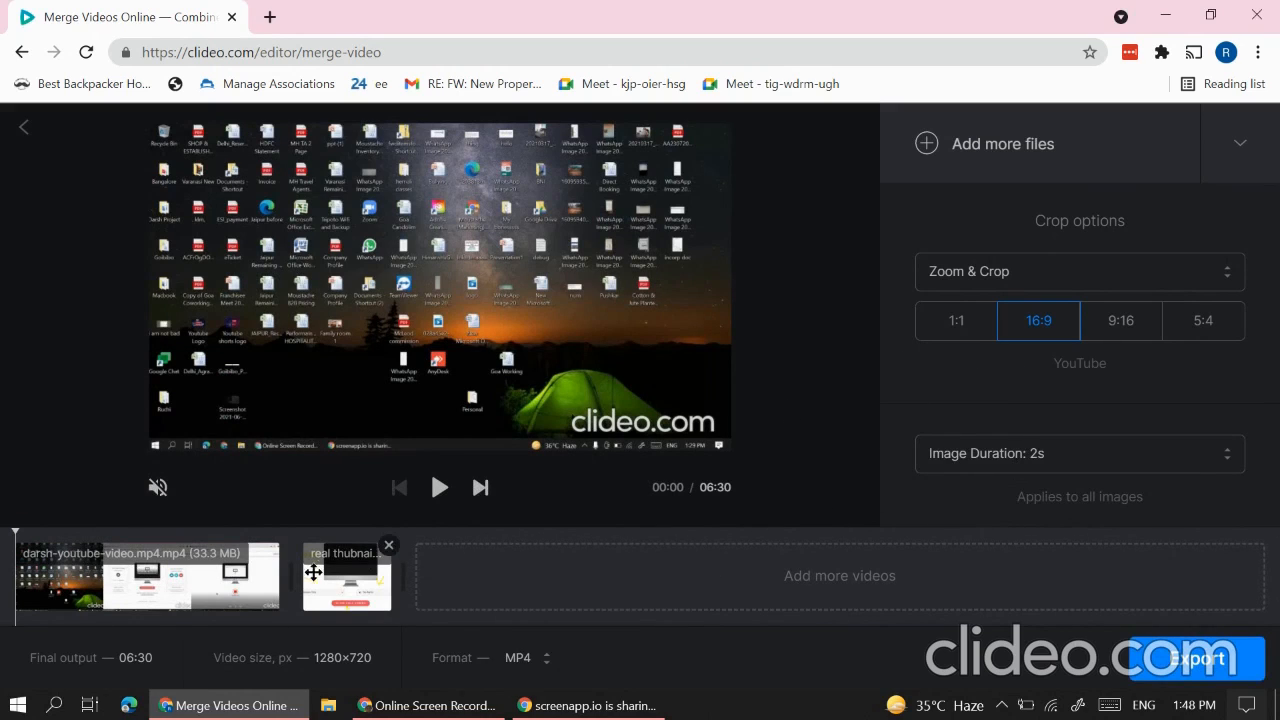
# Step: Set each image's duration to 0.2 seconds, bringing the output to 06:28
pyautogui.click(1097, 462)
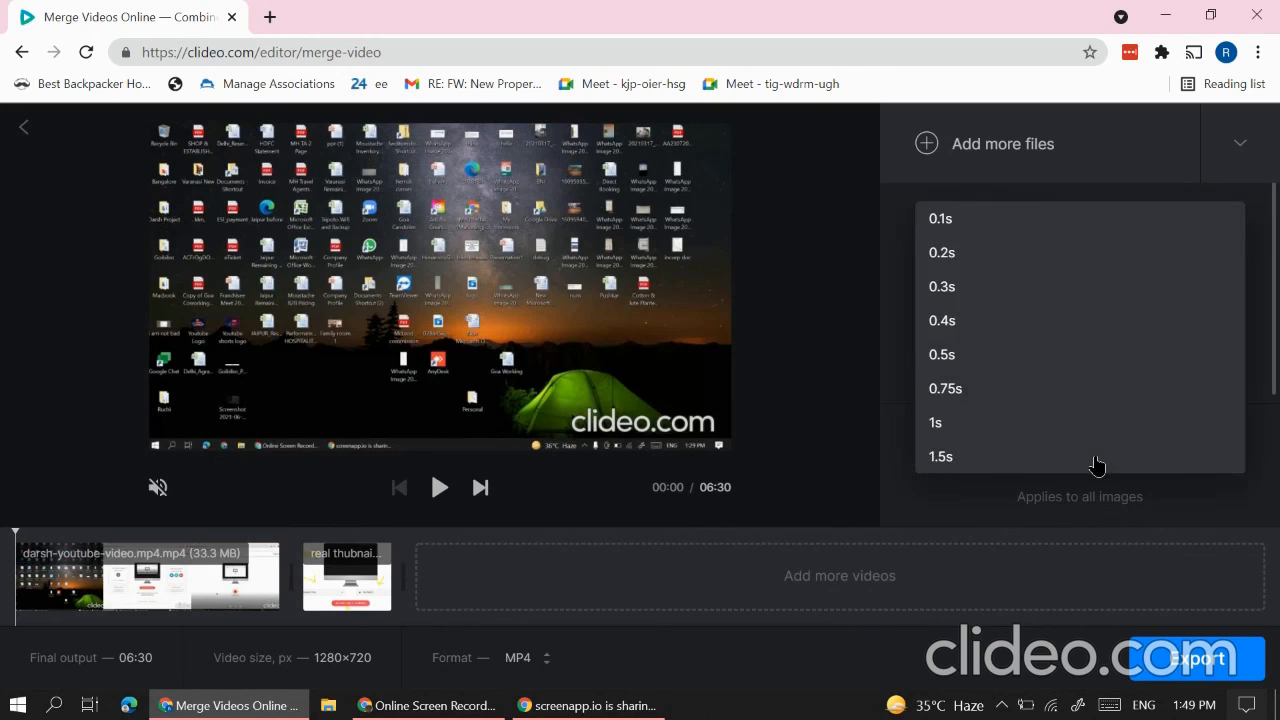
pyautogui.scroll(-1, 1008, 460)
pyautogui.scroll(-6, 1008, 460)
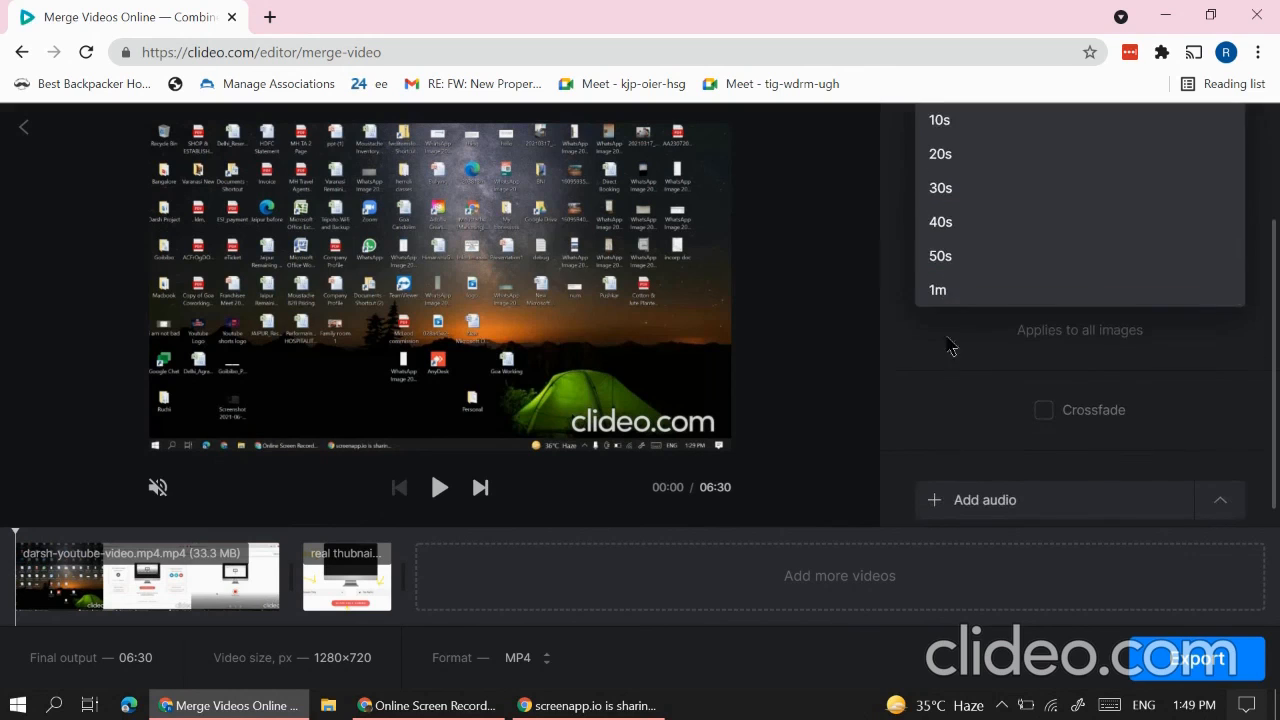
pyautogui.click(980, 295)
pyautogui.scroll(2, 986, 309)
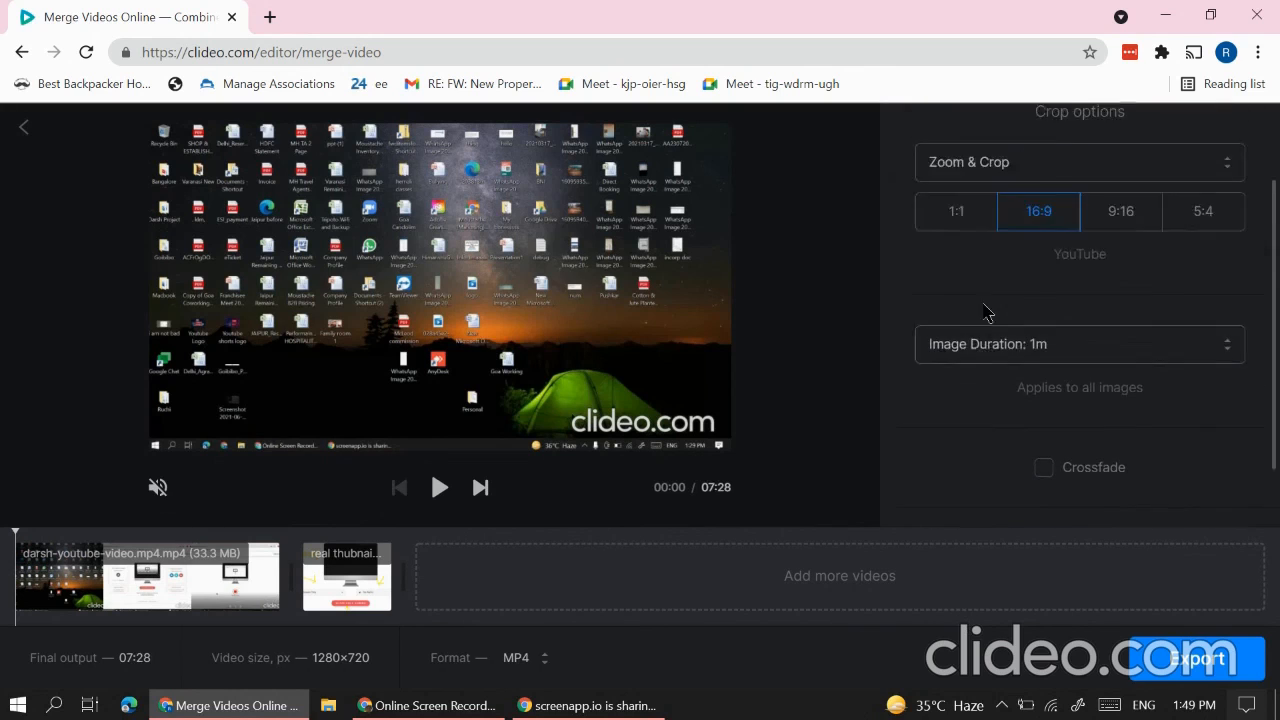
pyautogui.click(985, 441)
pyautogui.scroll(7, 975, 330)
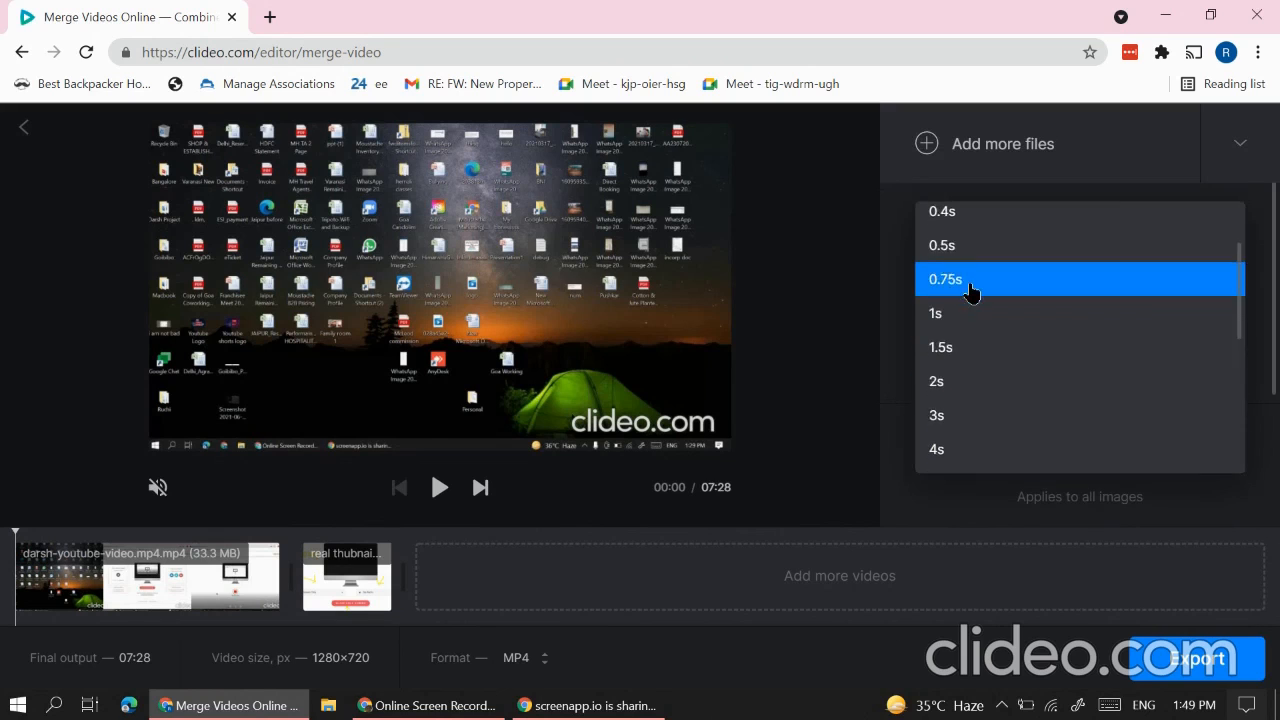
pyautogui.click(945, 258)
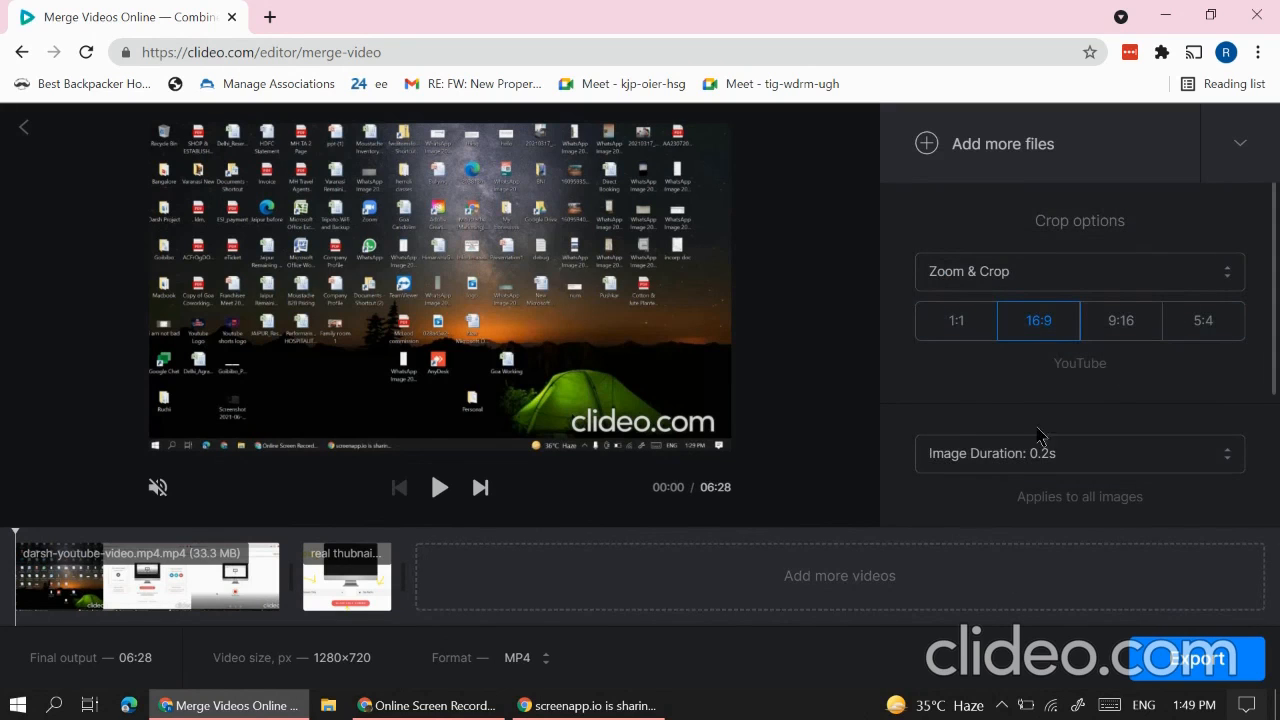
pyautogui.click(1274, 162)
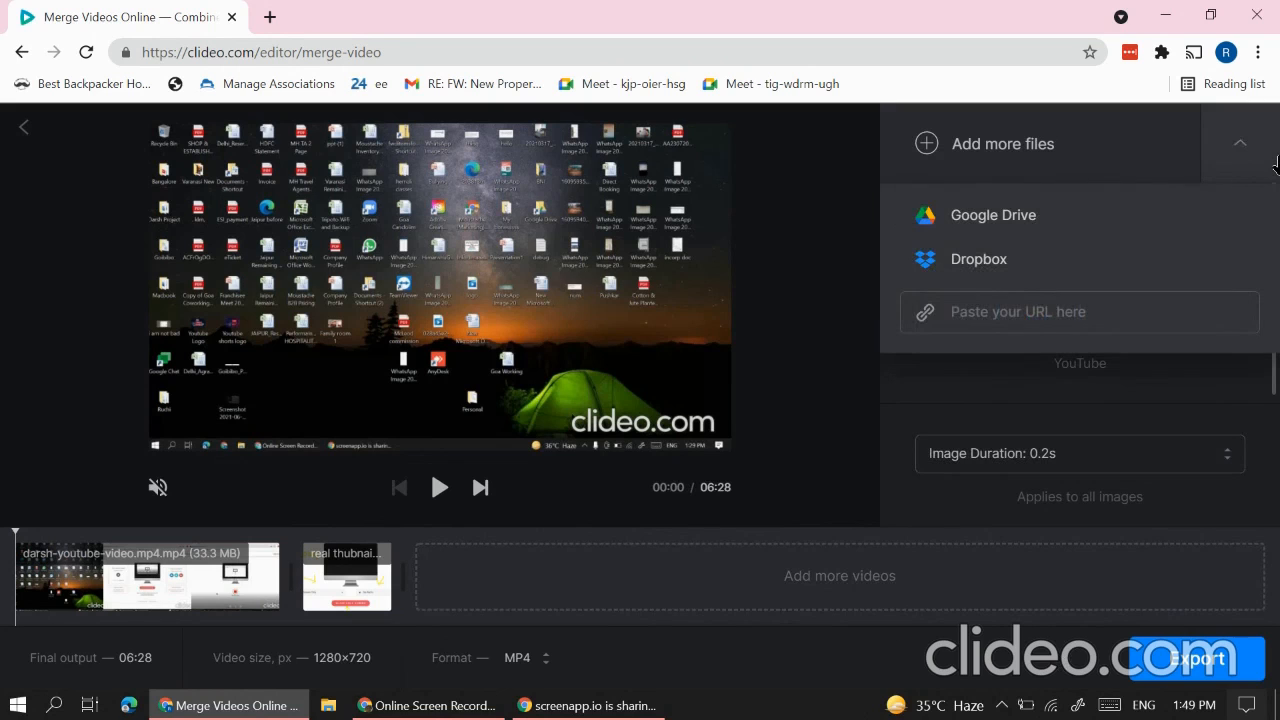
pyautogui.click(829, 562)
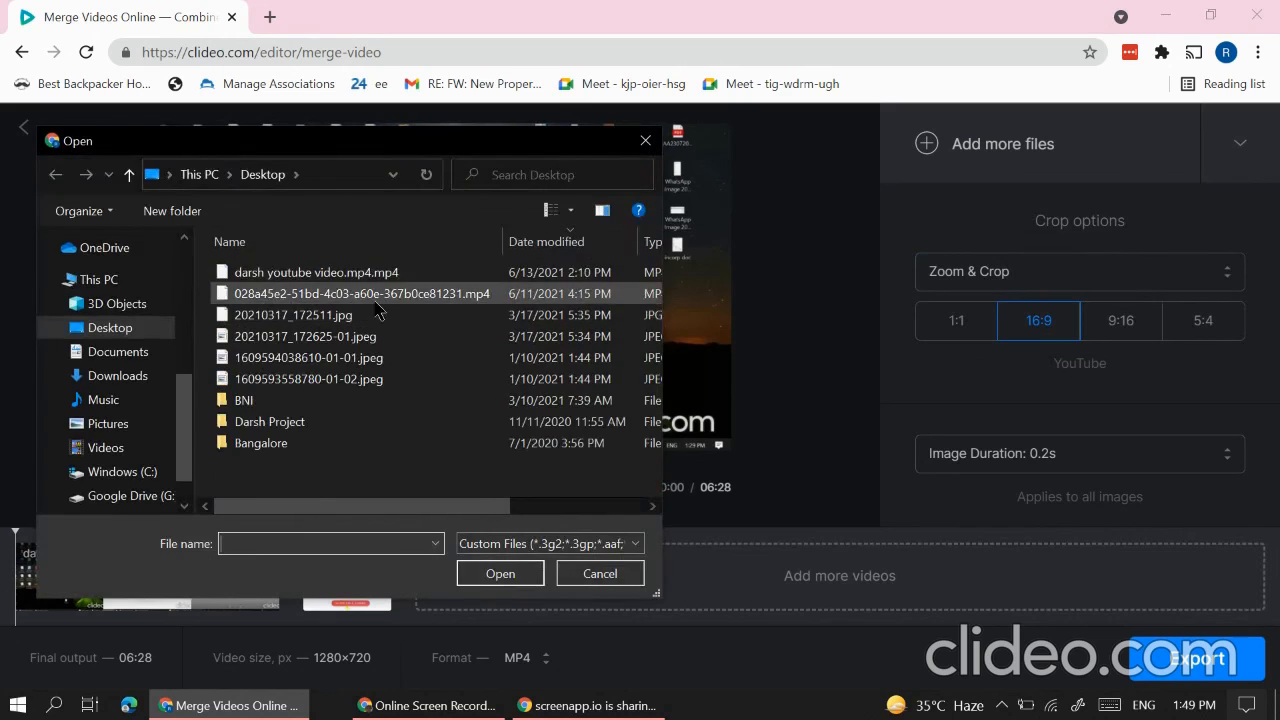
# Step: Add Youtube Intro.mp4 from Downloads after the thumbnail, making the output 06:38
pyautogui.scroll(-1, 350, 380)
pyautogui.scroll(-3, 350, 380)
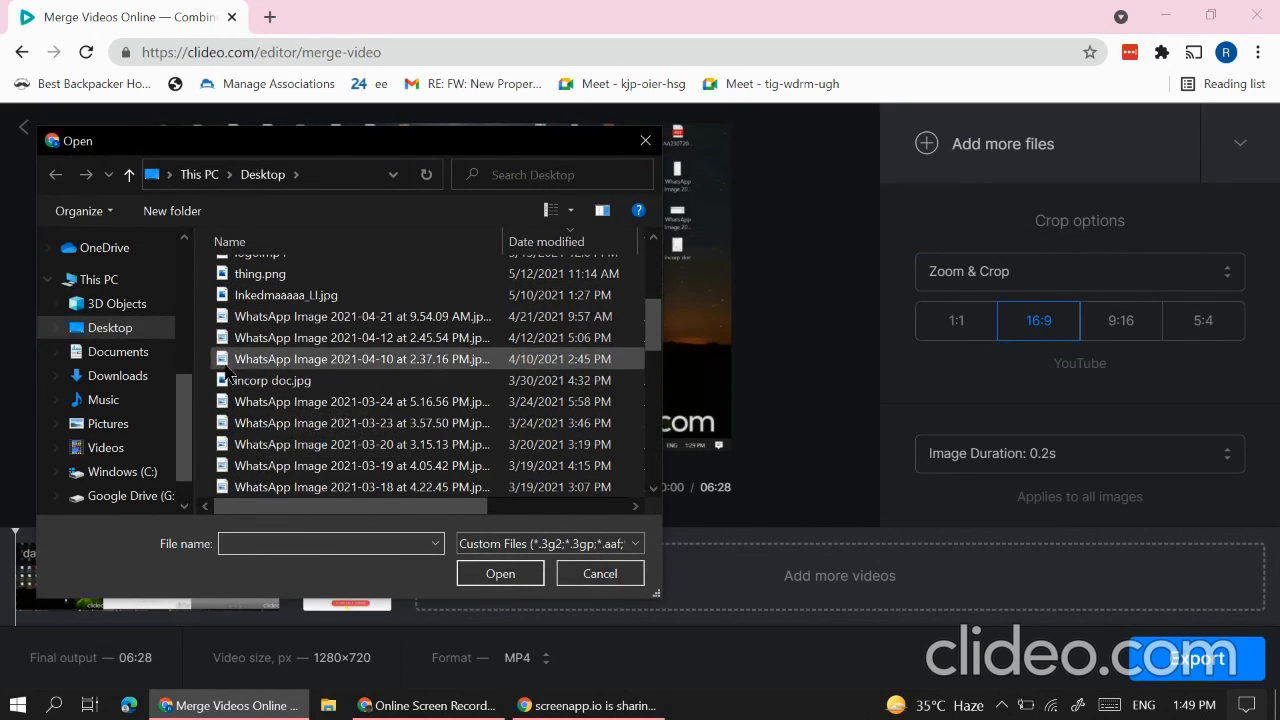
pyautogui.click(110, 375)
pyautogui.scroll(-1, 300, 300)
pyautogui.scroll(-2, 300, 292)
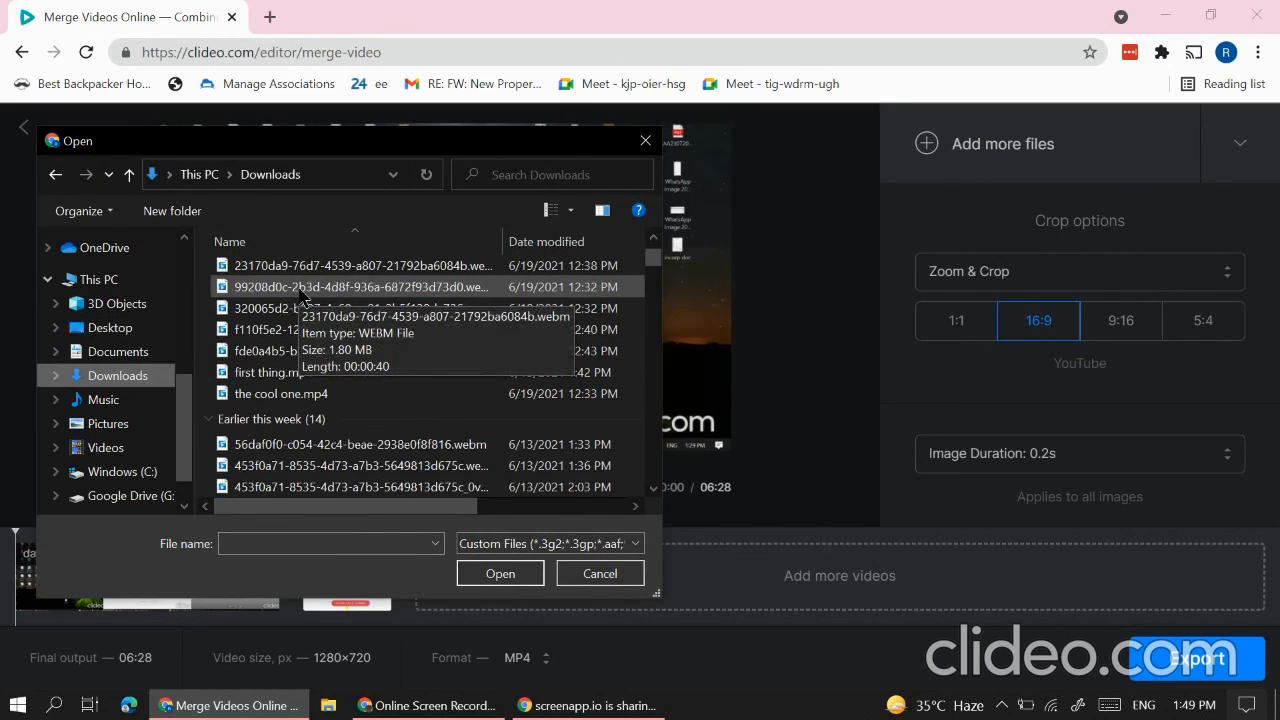
pyautogui.scroll(-5, 260, 383)
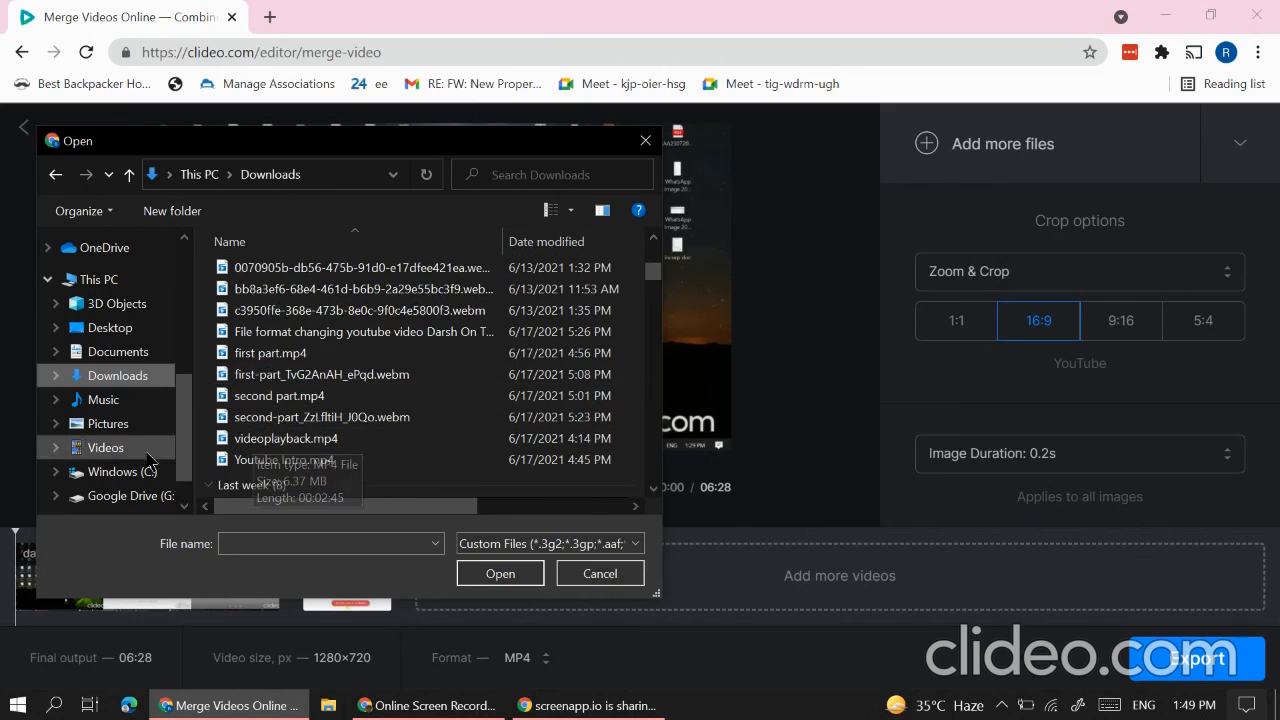
pyautogui.click(282, 459)
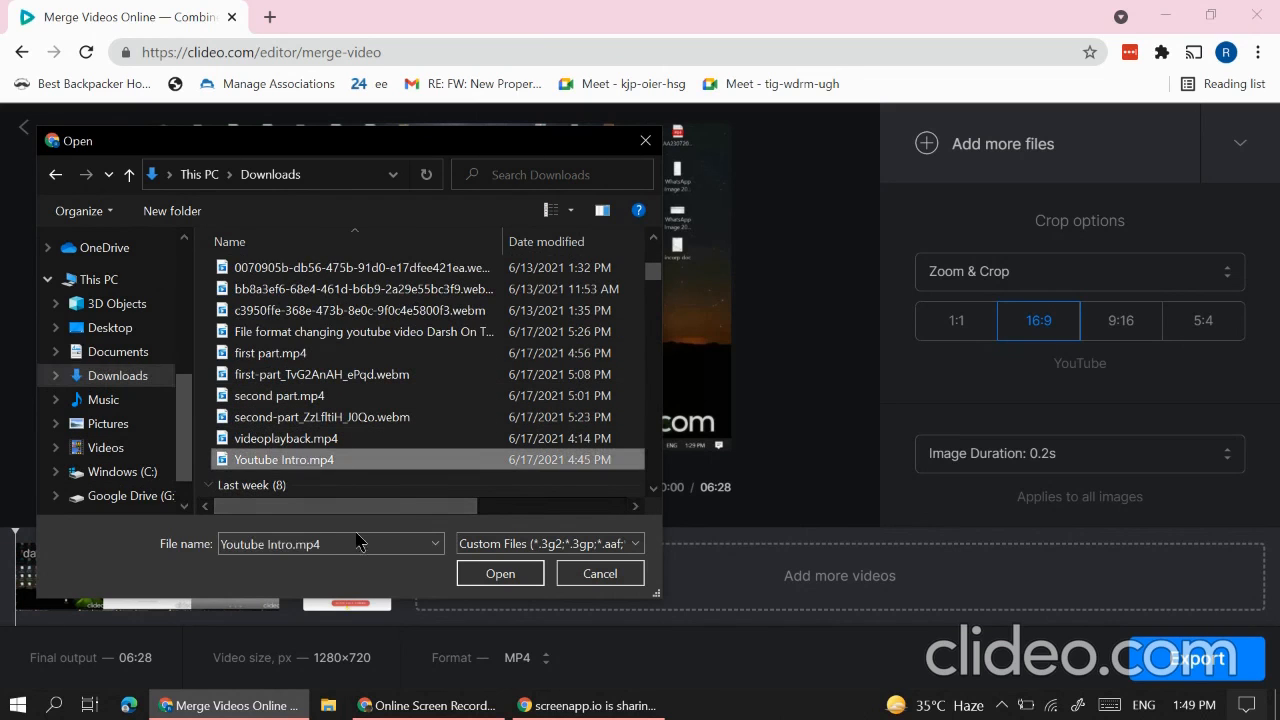
pyautogui.click(480, 574)
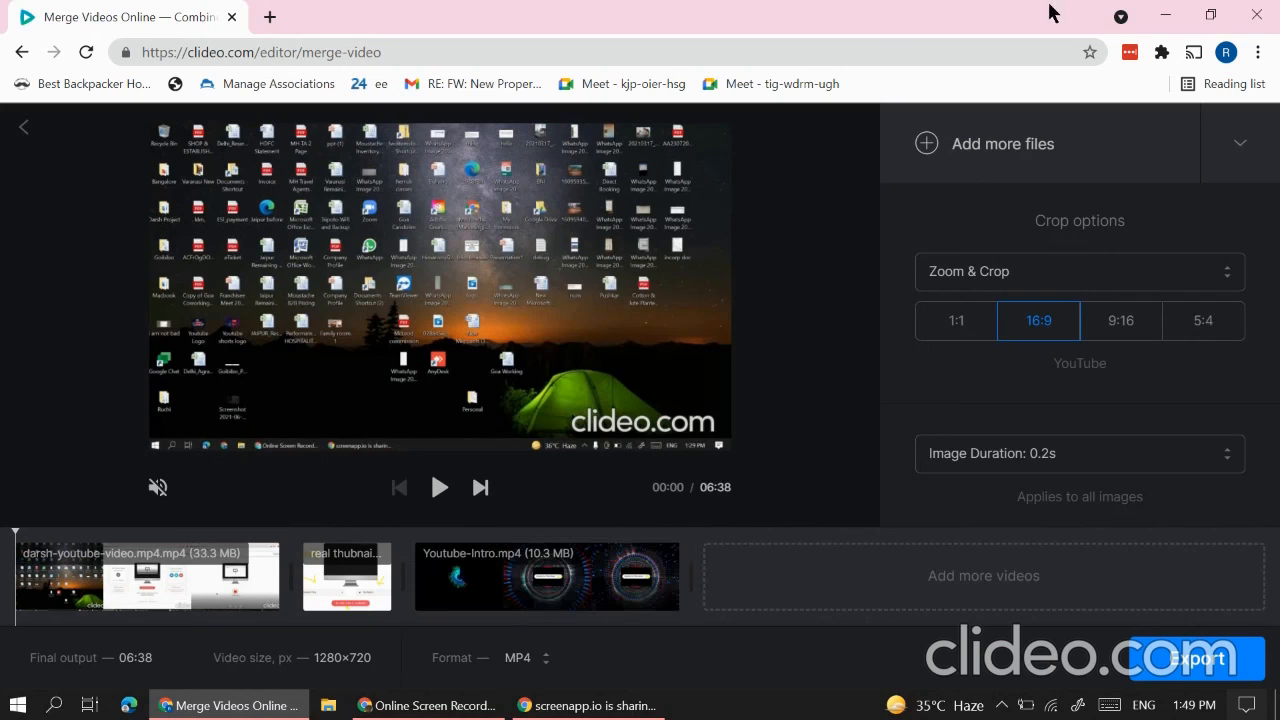
# Step: Export the merged video and open the Clideo site in a new tab
pyautogui.click(1217, 657)
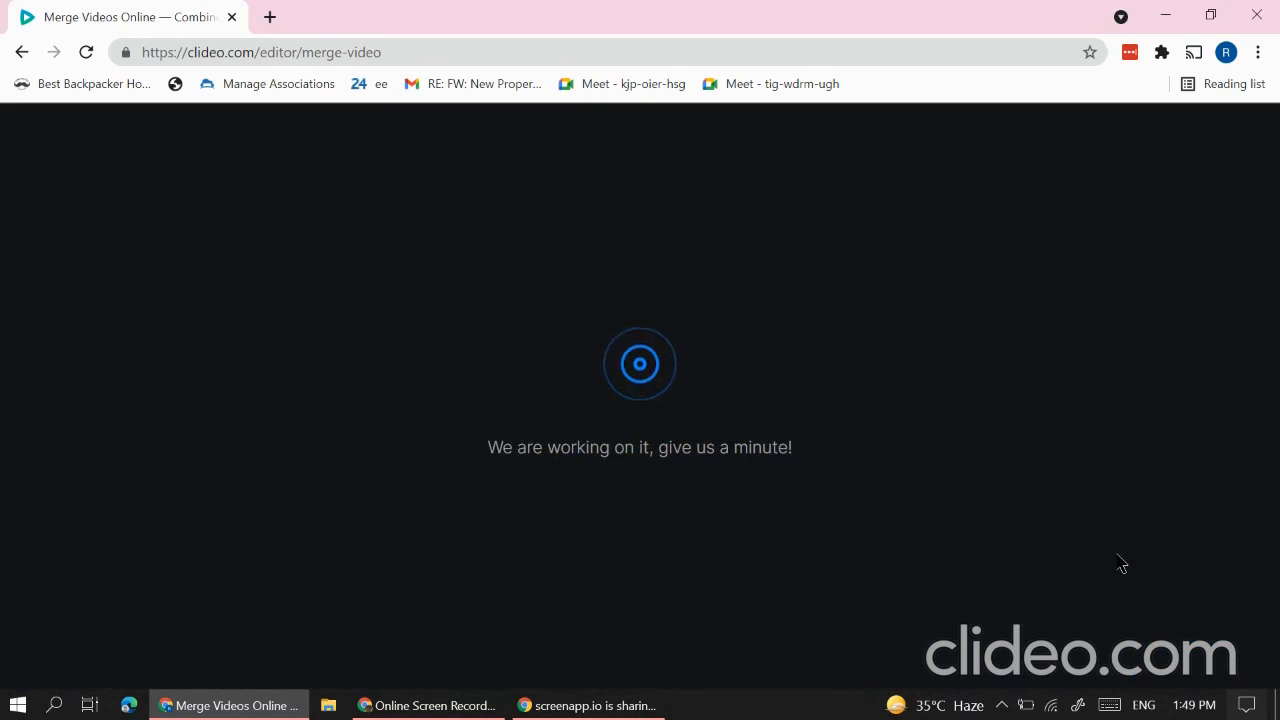
pyautogui.click(269, 18)
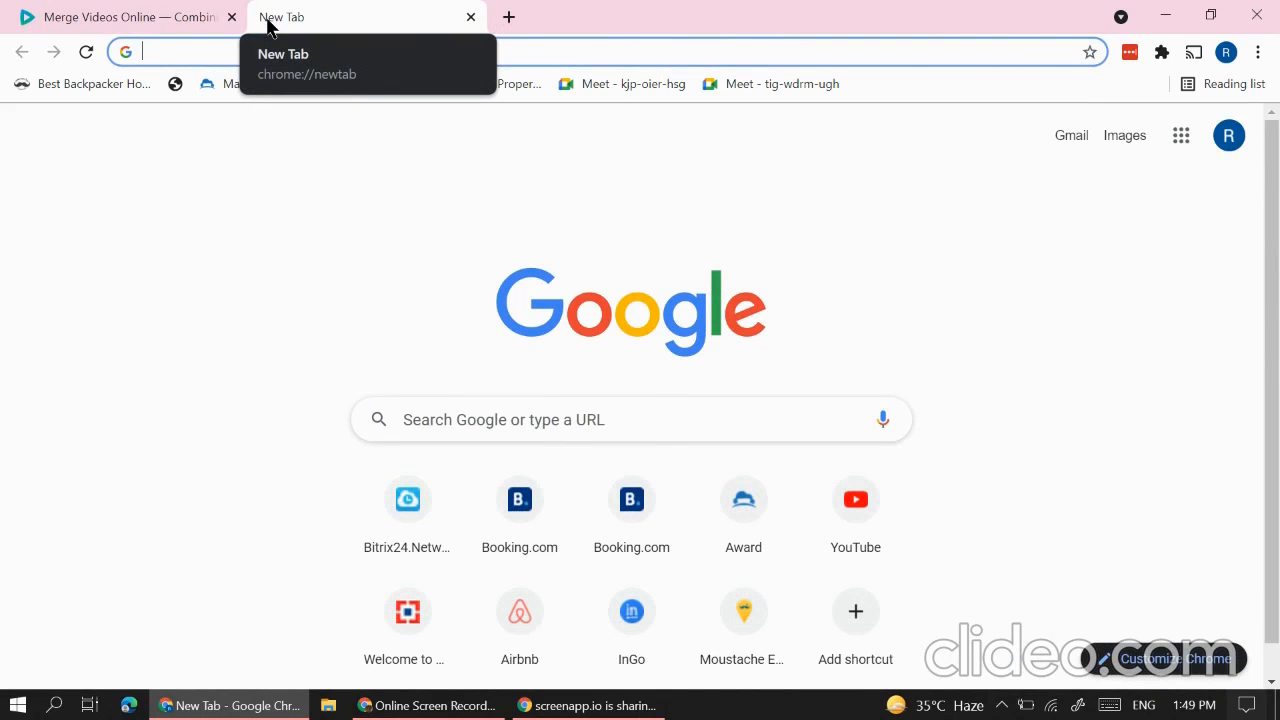
pyautogui.write('clideo')
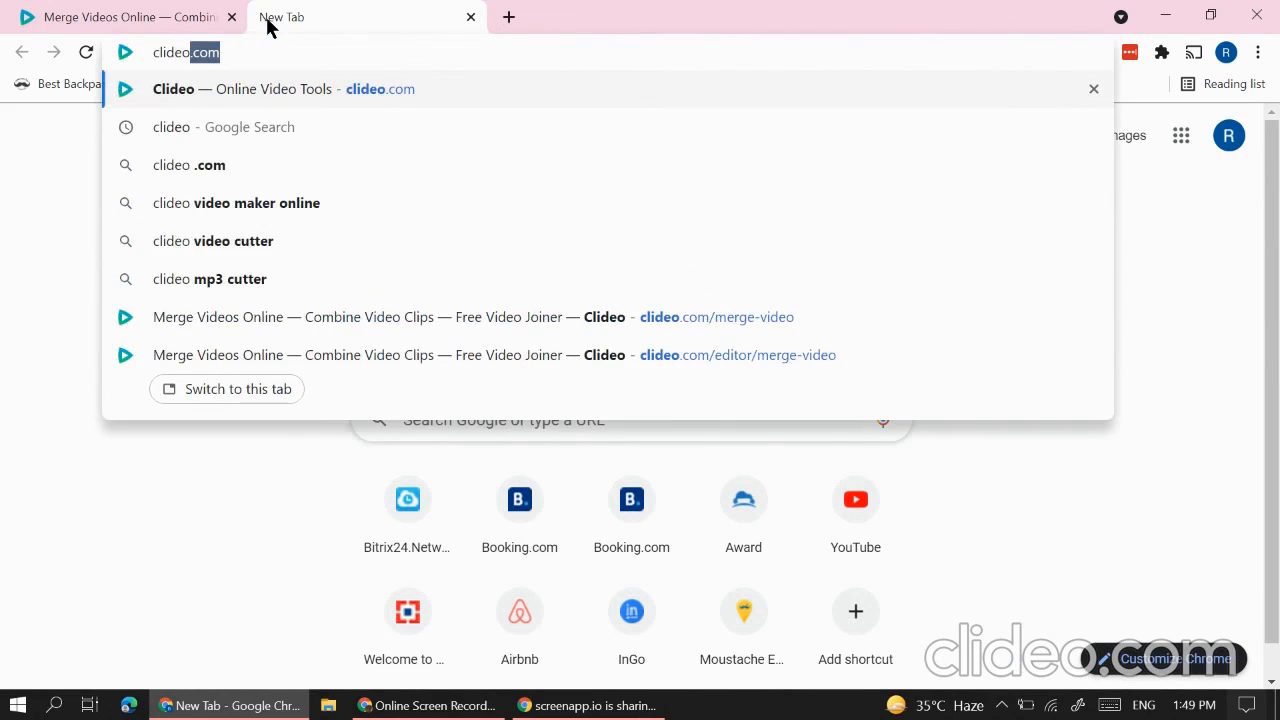
pyautogui.press('Return')
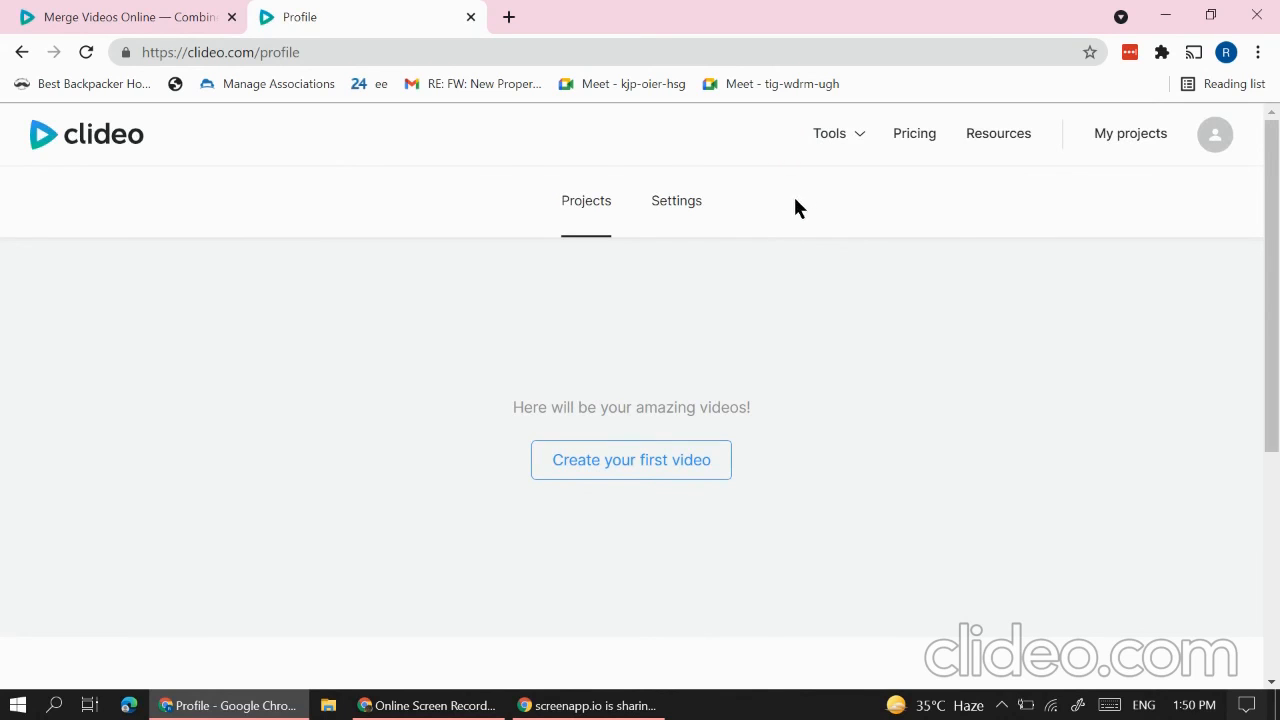
# Step: From the Clideo tools page, open the Speed Video tool
pyautogui.click(675, 466)
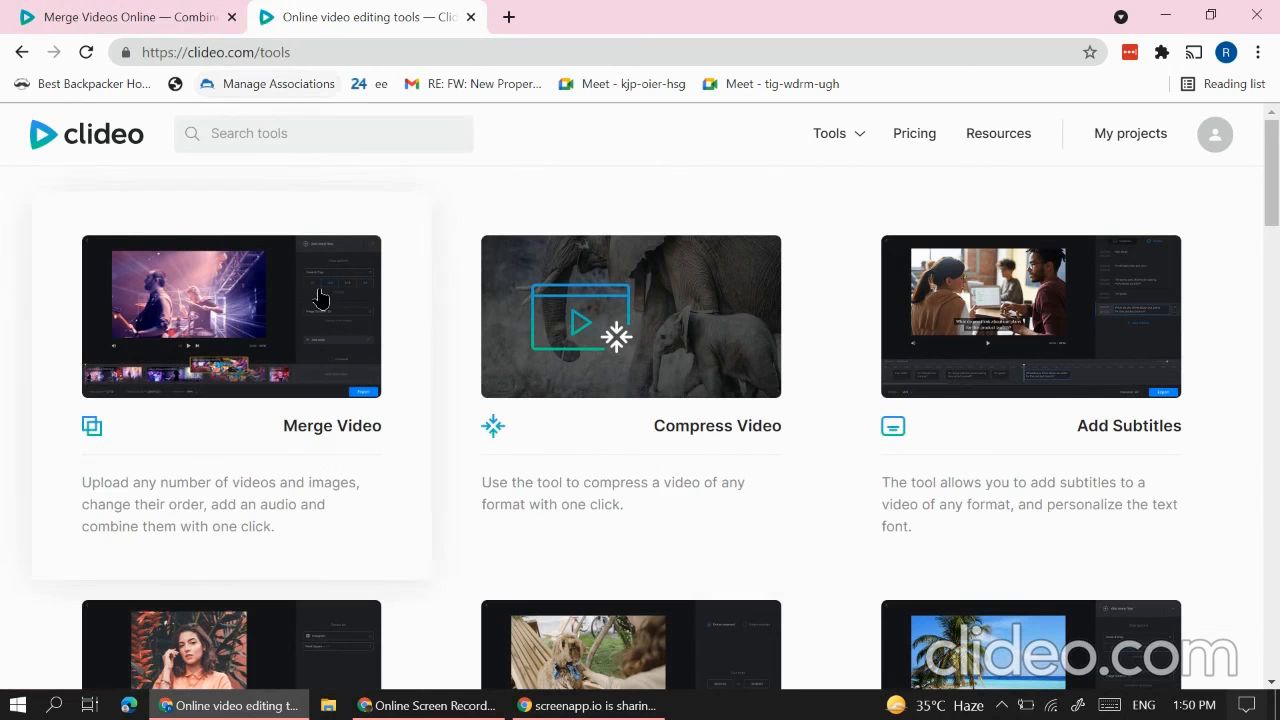
pyautogui.click(131, 16)
pyautogui.click(350, 16)
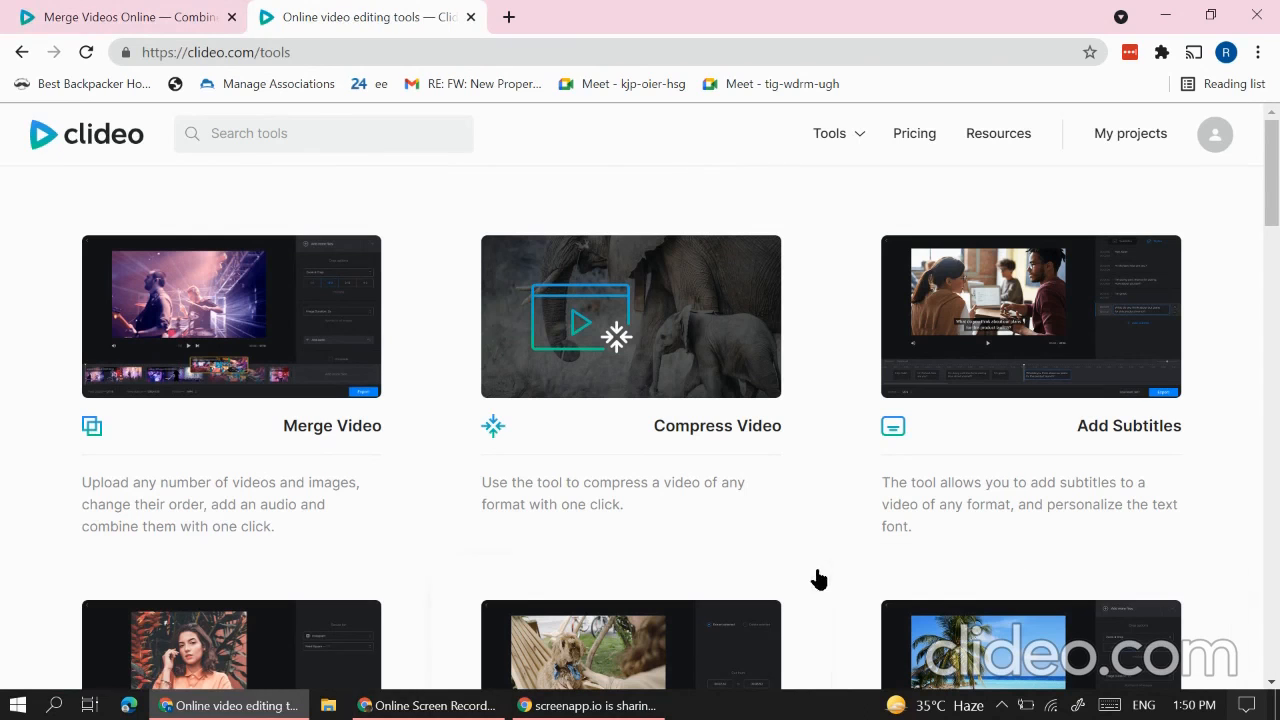
pyautogui.scroll(-4, 823, 580)
pyautogui.scroll(-2, 741, 590)
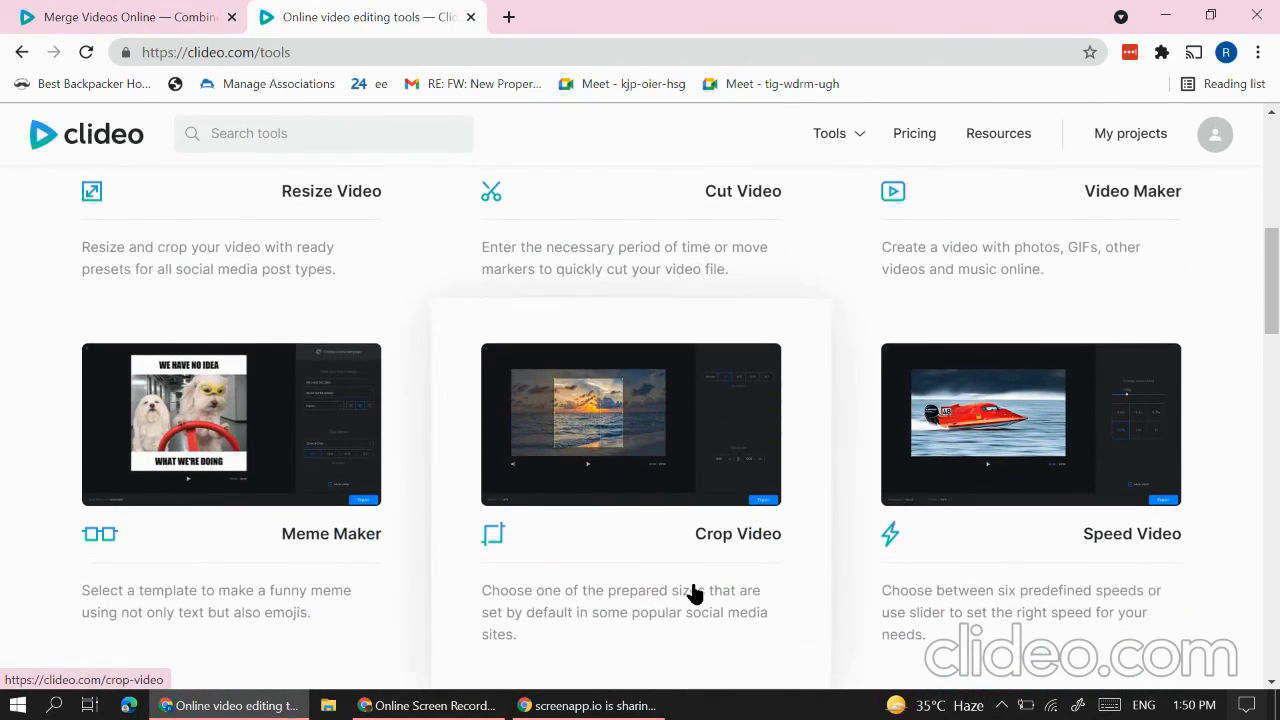
pyautogui.scroll(1, 691, 617)
pyautogui.click(1060, 503)
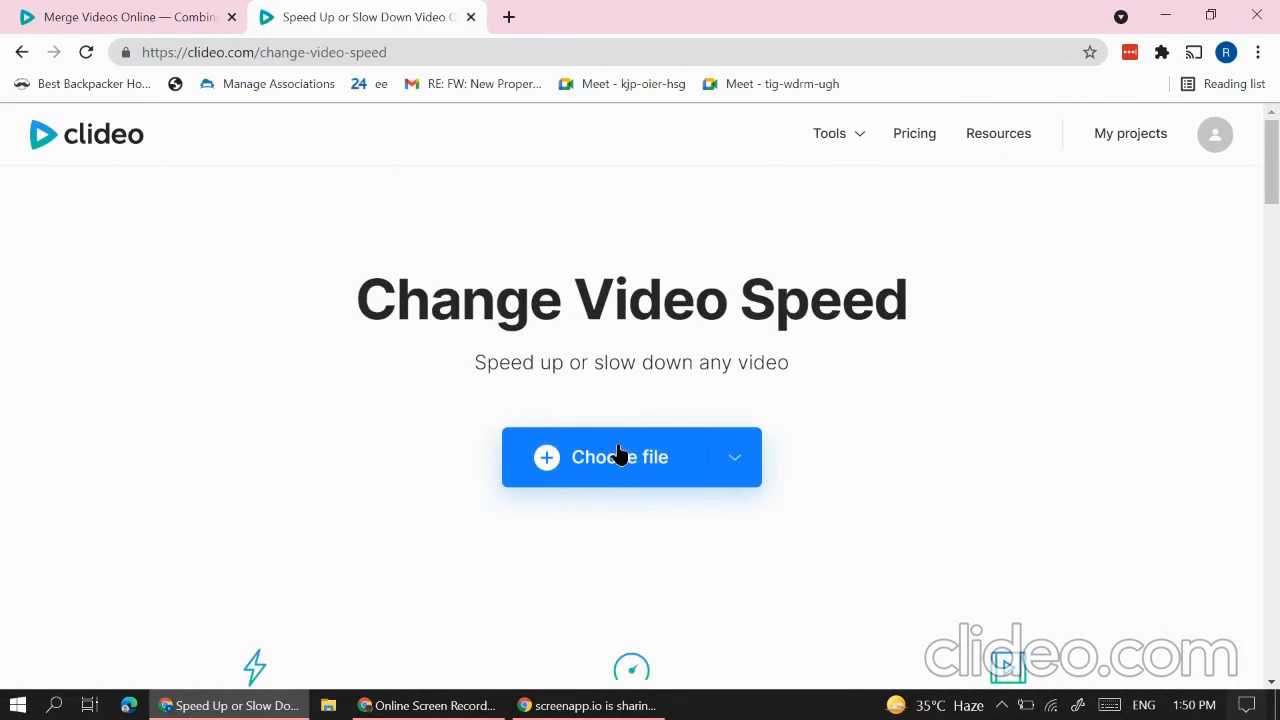
# Step: Upload Youtube Intro.mp4 into the change-video-speed editor
pyautogui.click(620, 464)
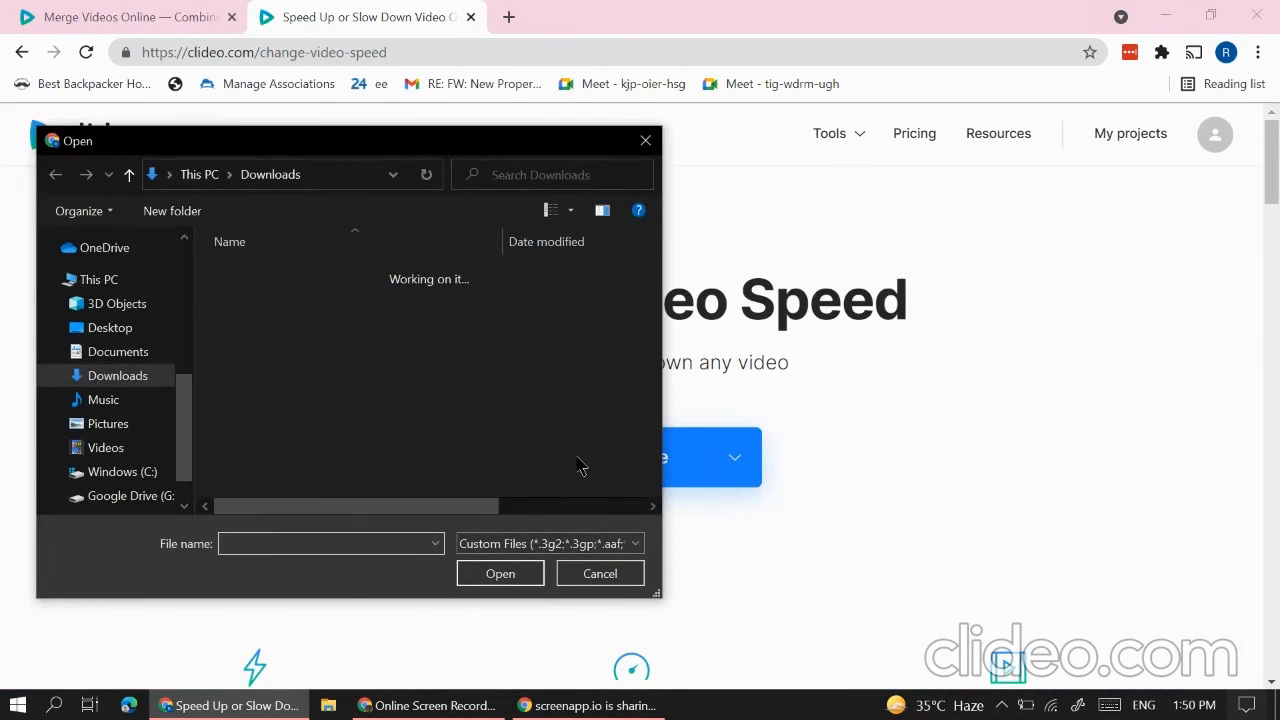
pyautogui.scroll(-4, 340, 425)
pyautogui.scroll(-3, 340, 425)
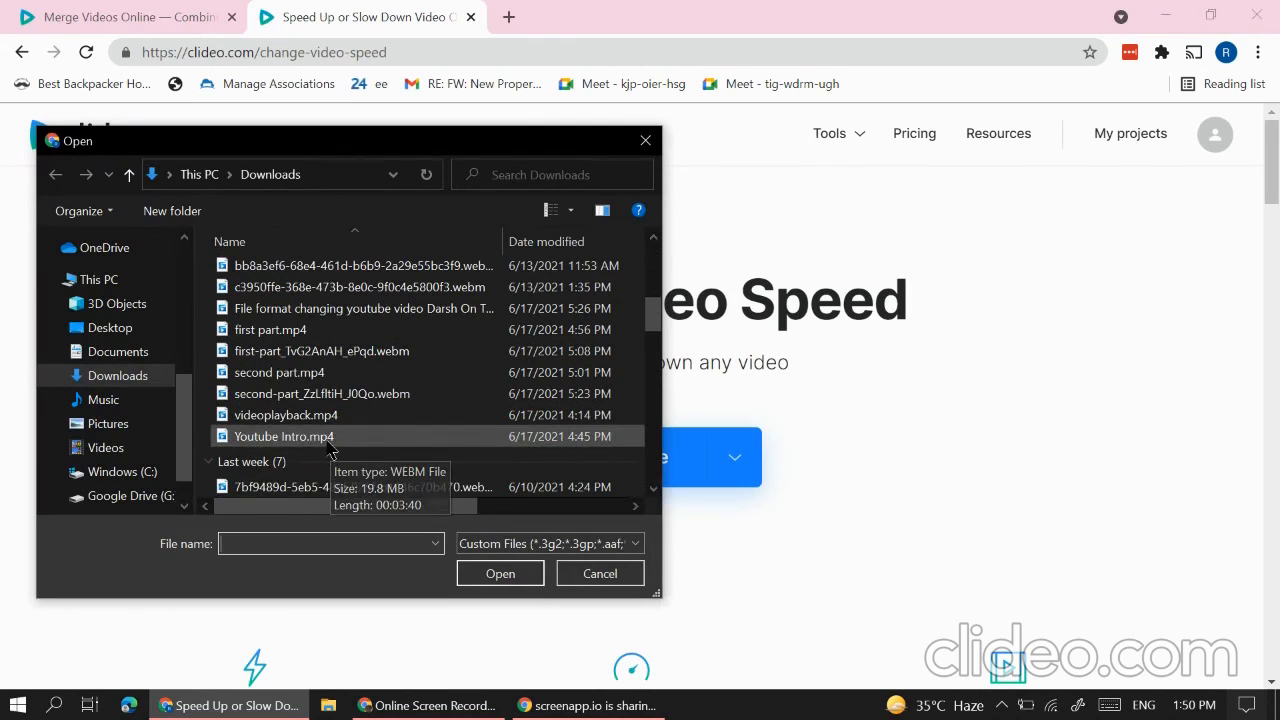
pyautogui.click(337, 437)
pyautogui.click(500, 573)
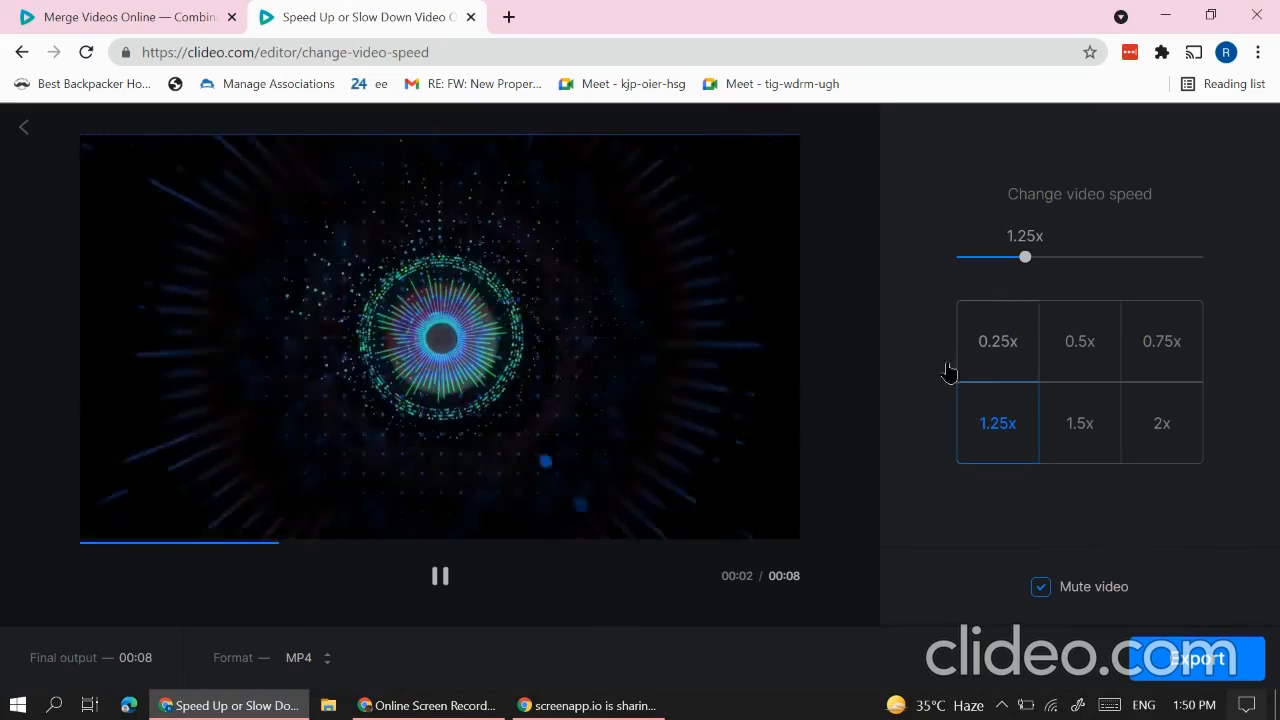
# Step: Set the intro's speed slider to 4x for a 00:02 output and export it
pyautogui.moveTo(1027, 256); pyautogui.dragTo(1200, 258)
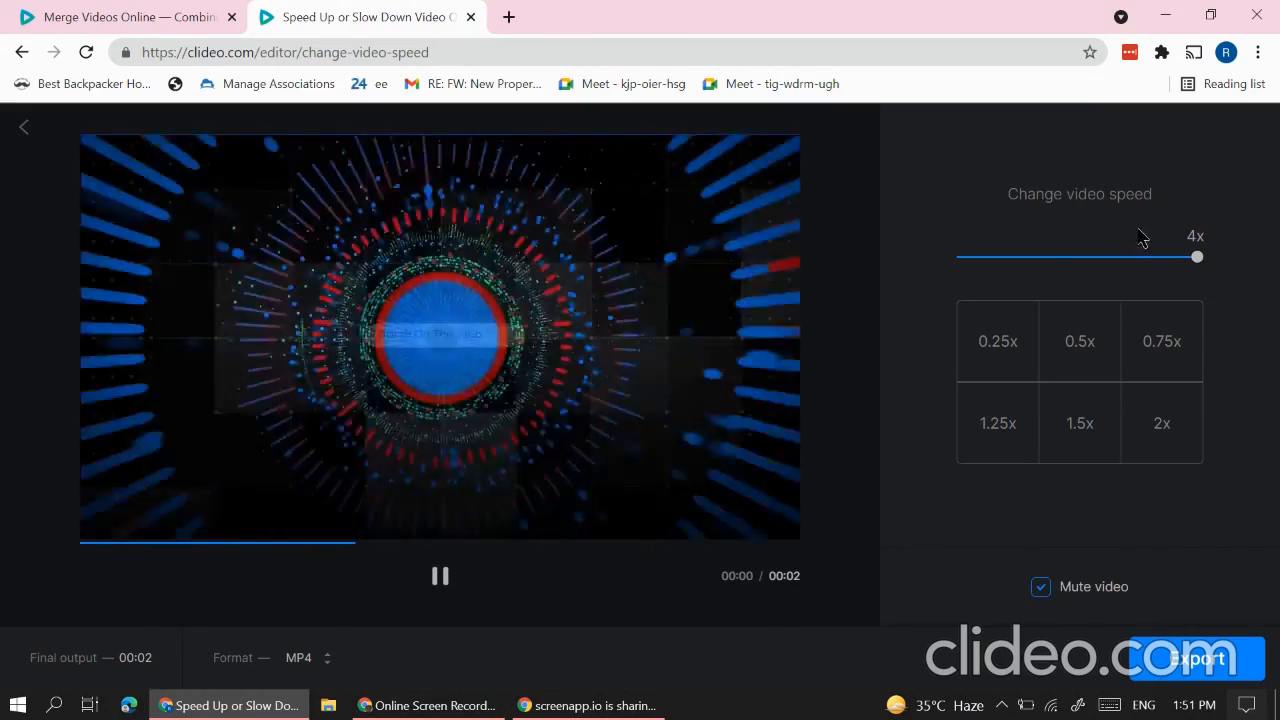
pyautogui.moveTo(1197, 257); pyautogui.dragTo(2, 325)
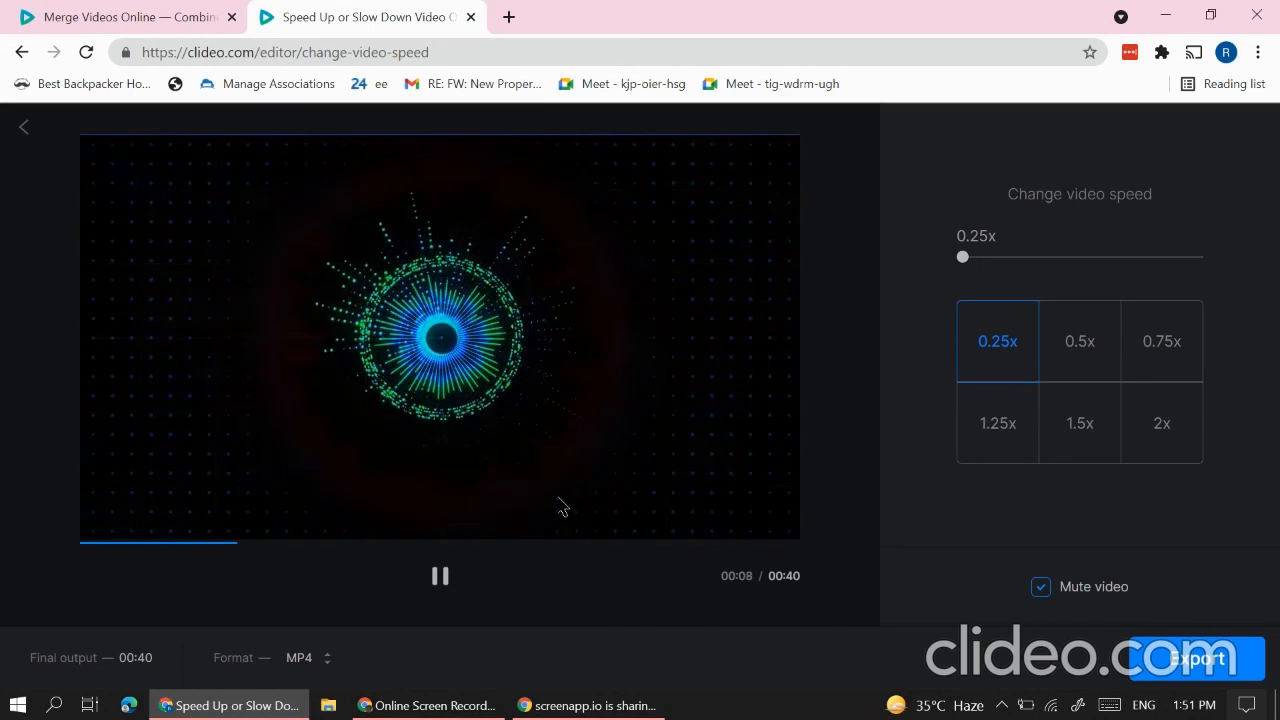
pyautogui.click(1020, 424)
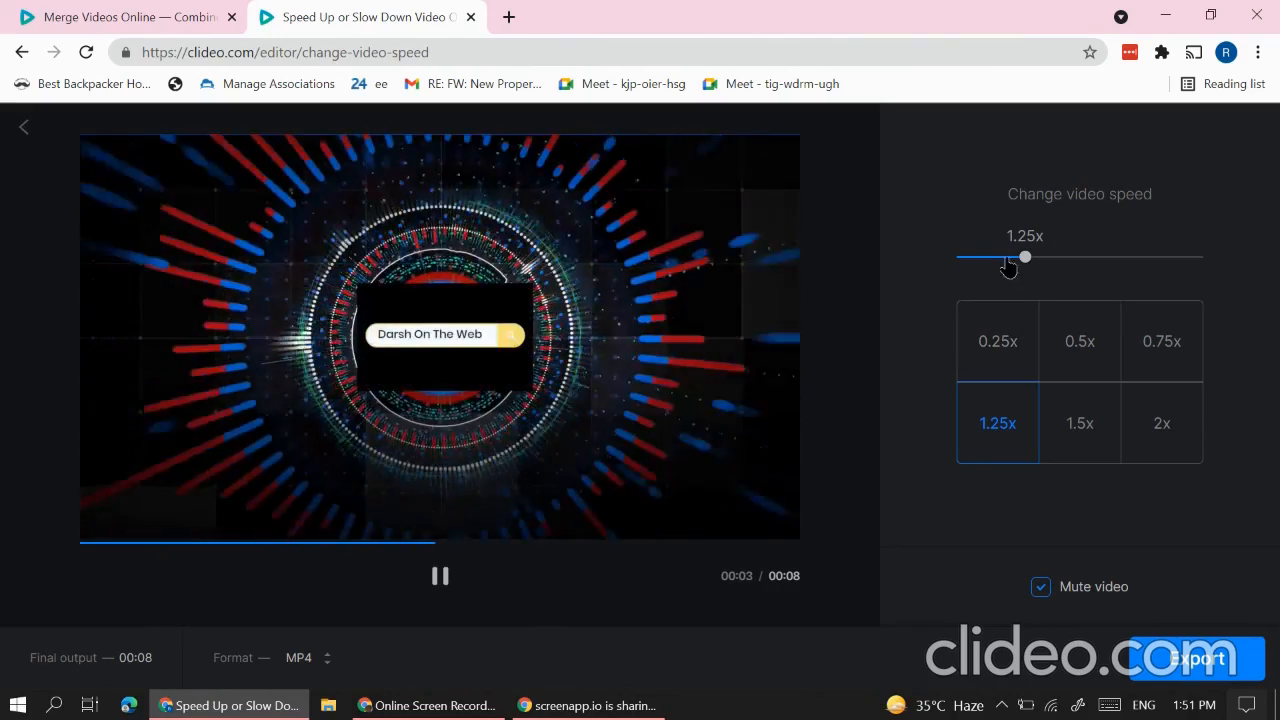
pyautogui.moveTo(1025, 255); pyautogui.dragTo(1199, 257)
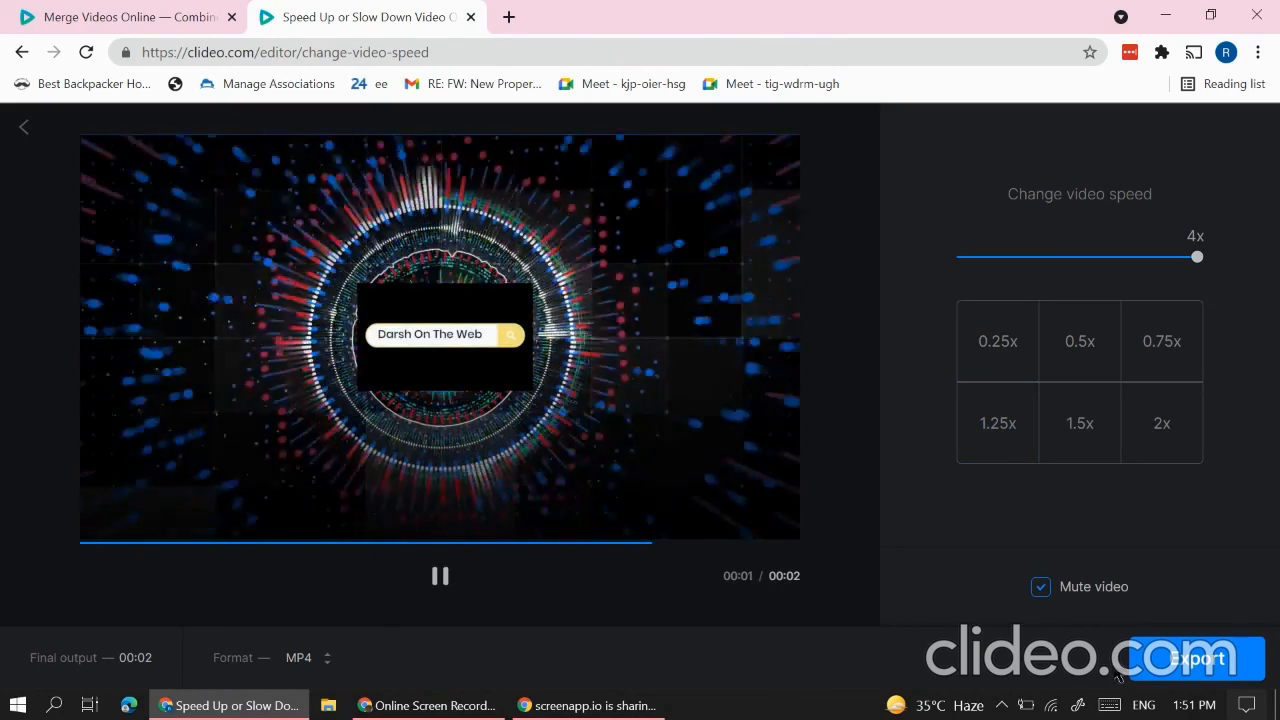
pyautogui.click(1143, 657)
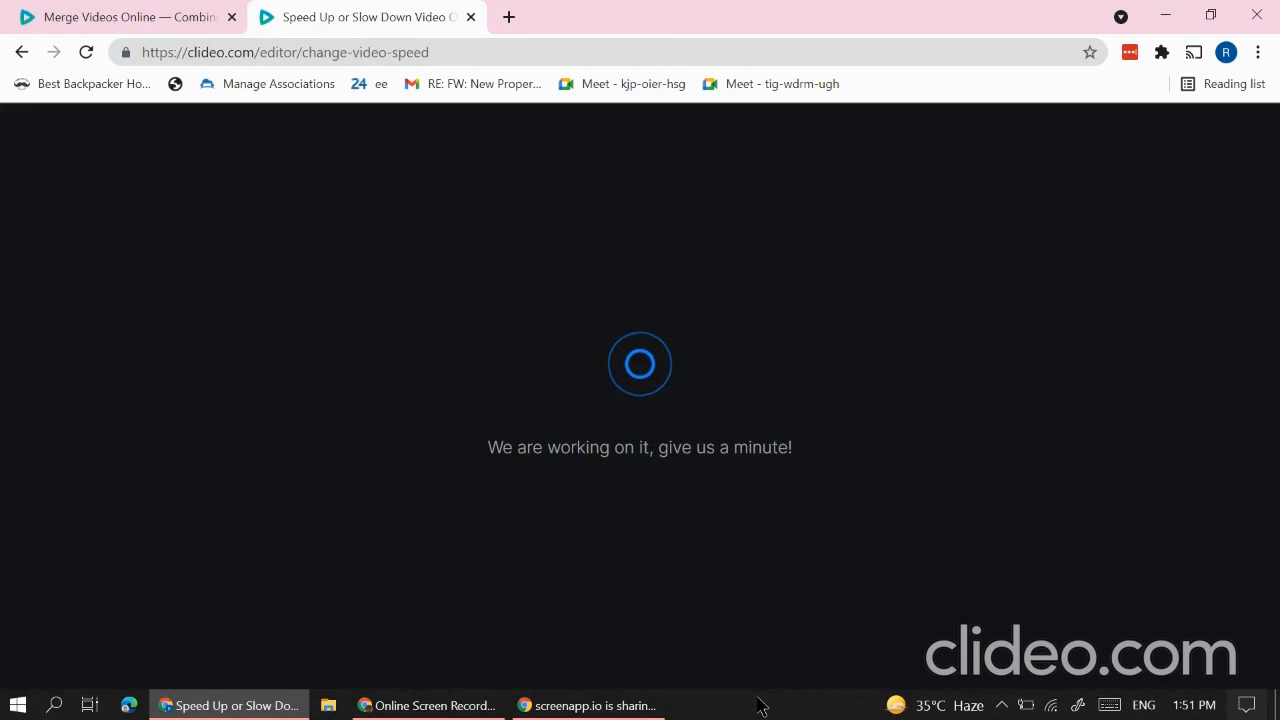
# Step: Return to the Merge Videos tab to preview the finished 42.4 MB merged MP4
pyautogui.click(75, 12)
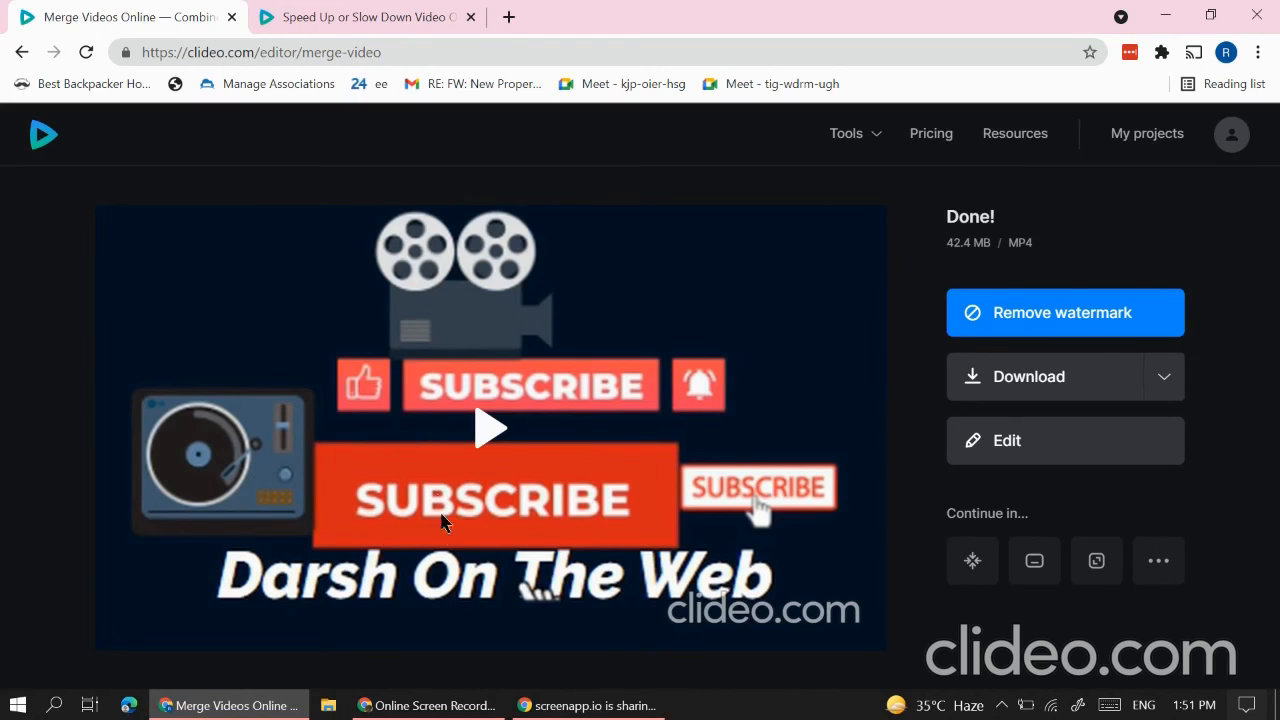
pyautogui.rightClick(56, 8)
pyautogui.click(50, 446)
pyautogui.moveTo(588, 705)
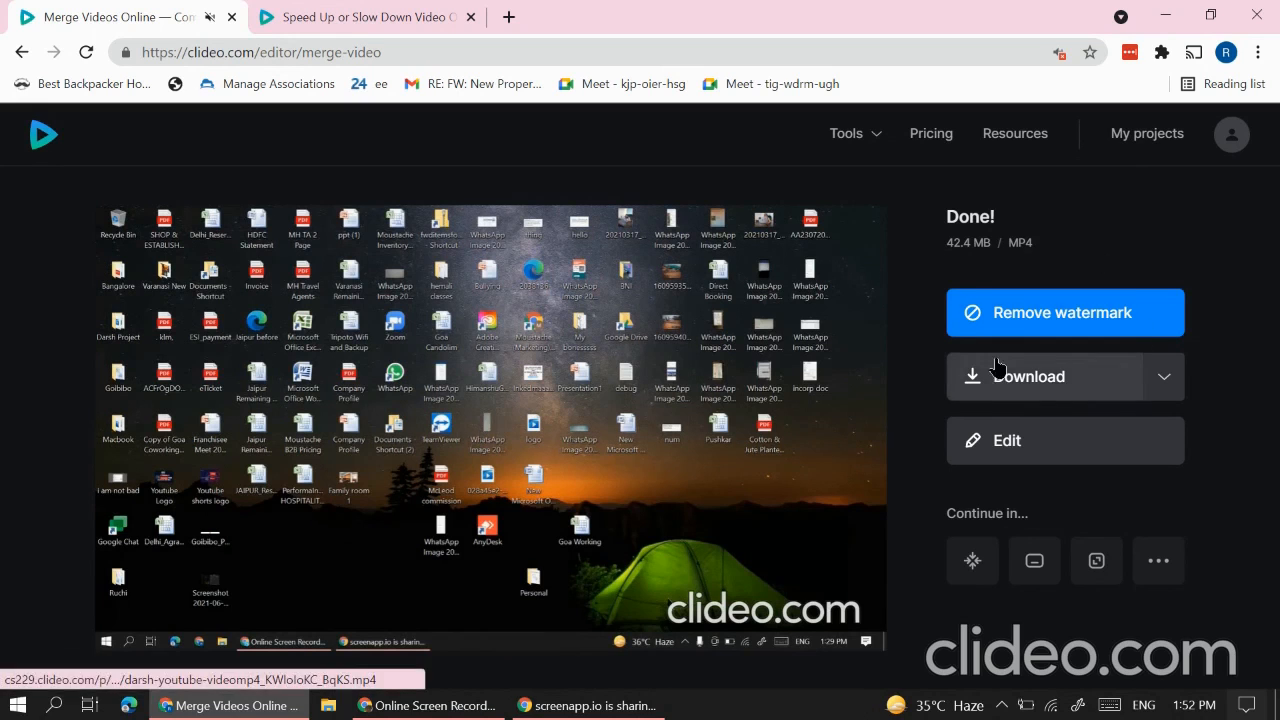
# Step: Download the 42.4 MB merged MP4 and open it in Movies & TV
pyautogui.click(1030, 376)
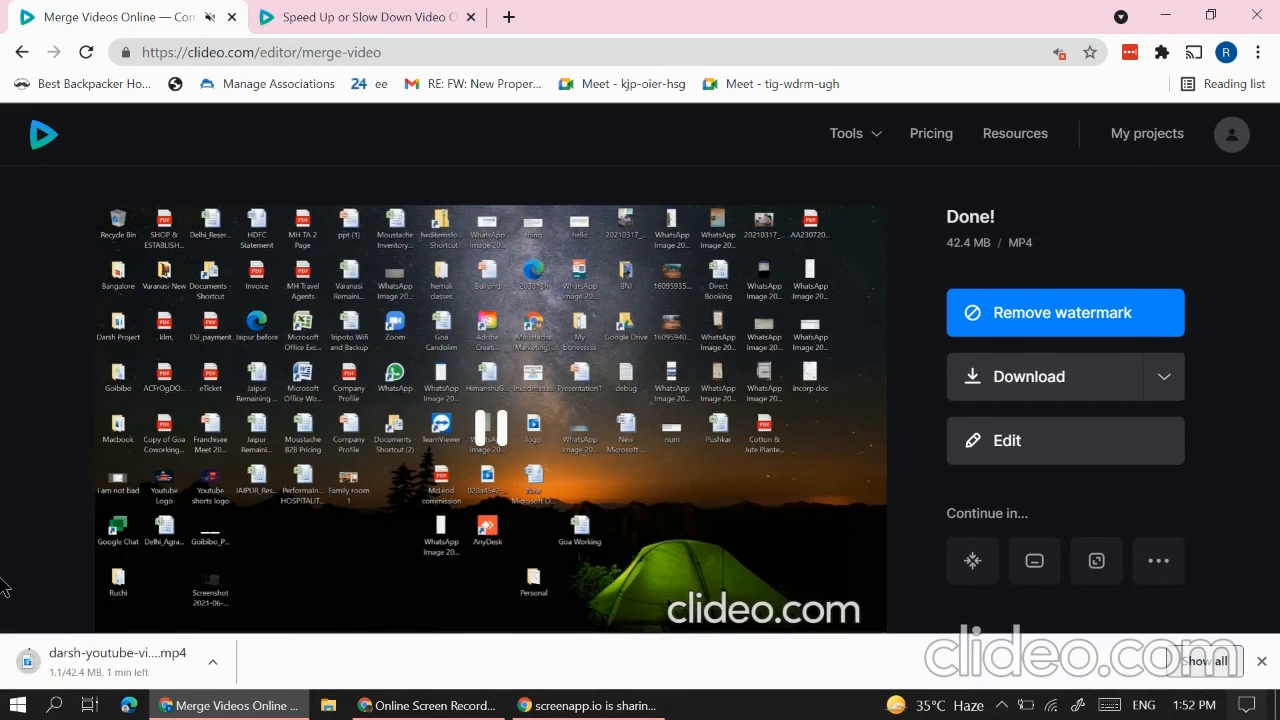
pyautogui.click(75, 676)
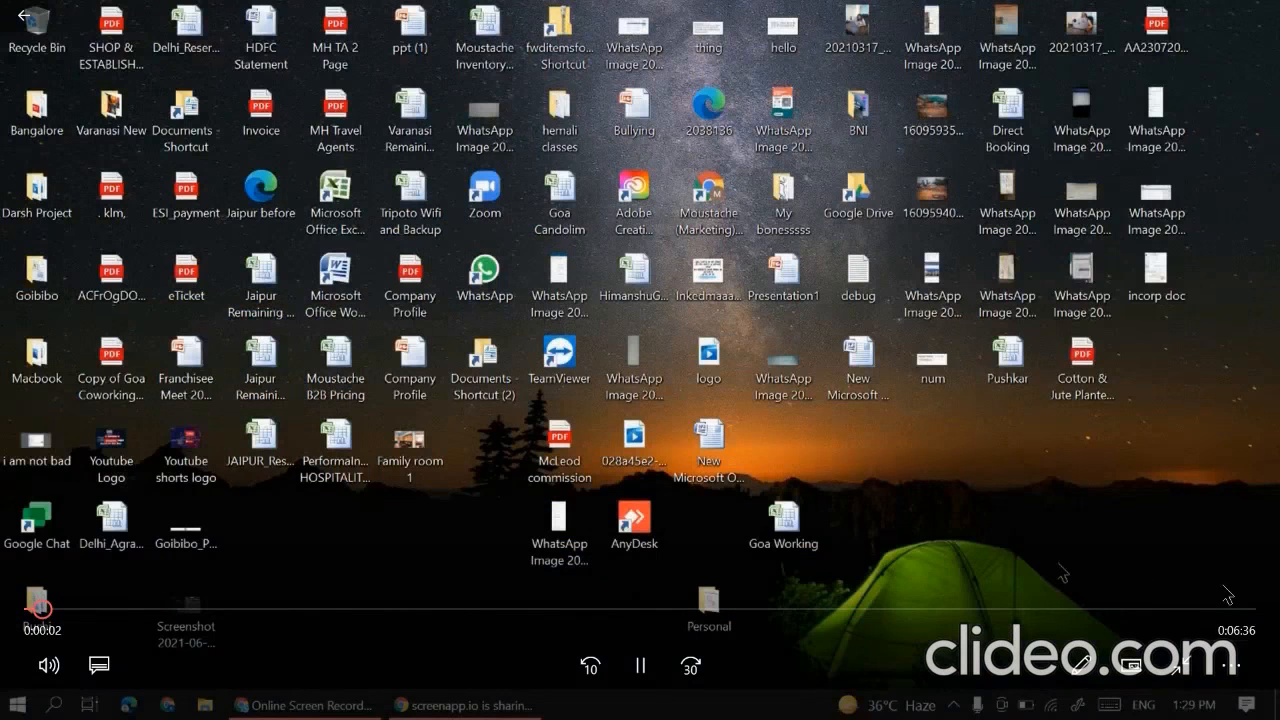
# Step: Check the merged video near its end, around 1:51 and the final section, then close Movies & TV
pyautogui.click(1200, 610)
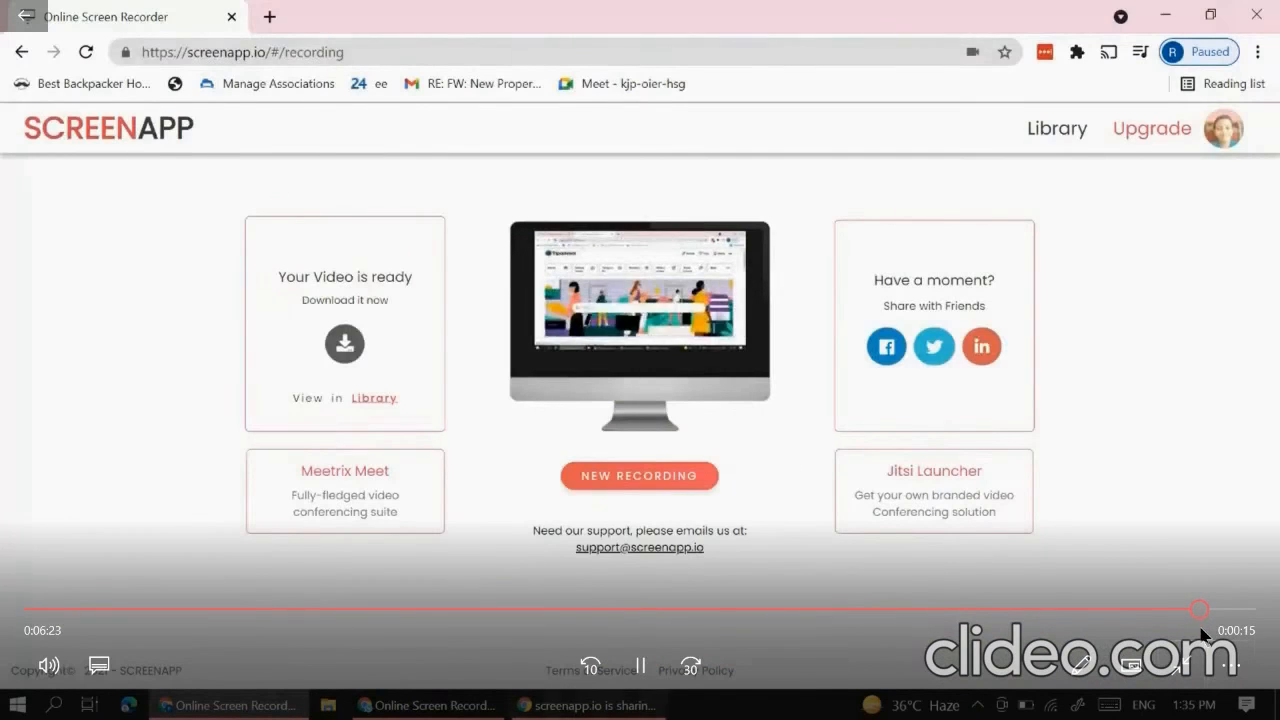
pyautogui.click(371, 609)
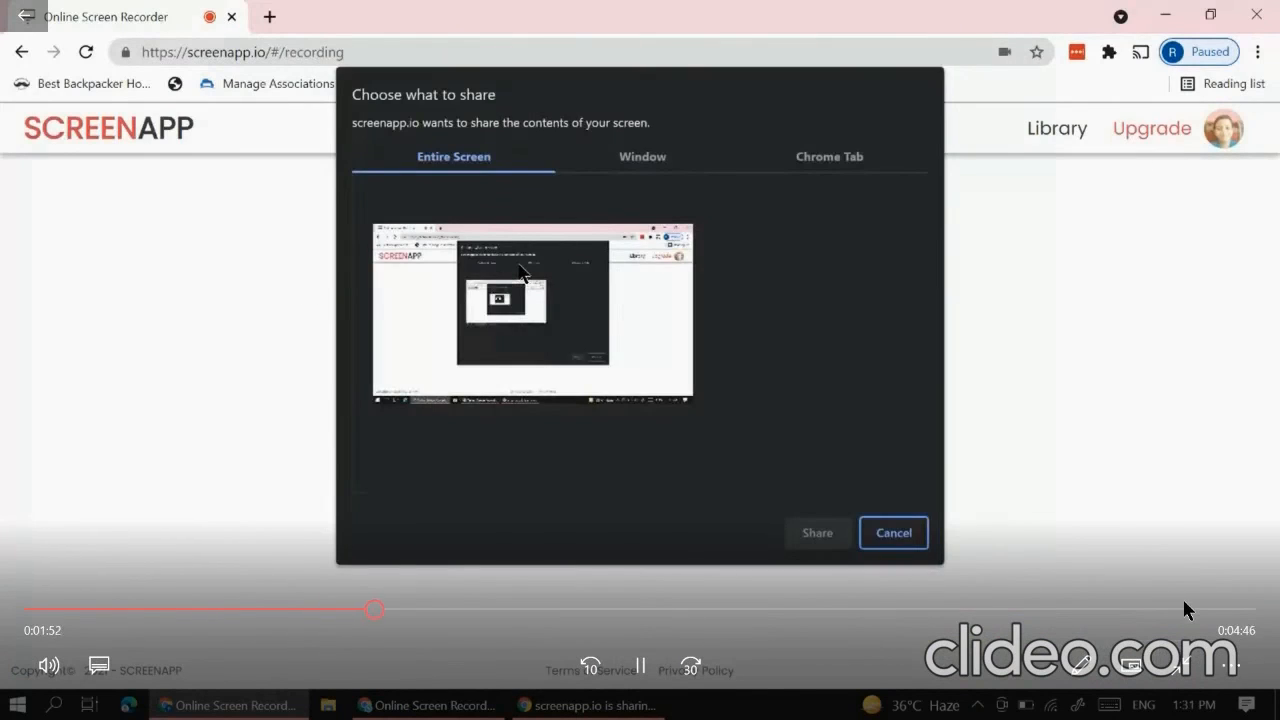
pyautogui.click(1185, 609)
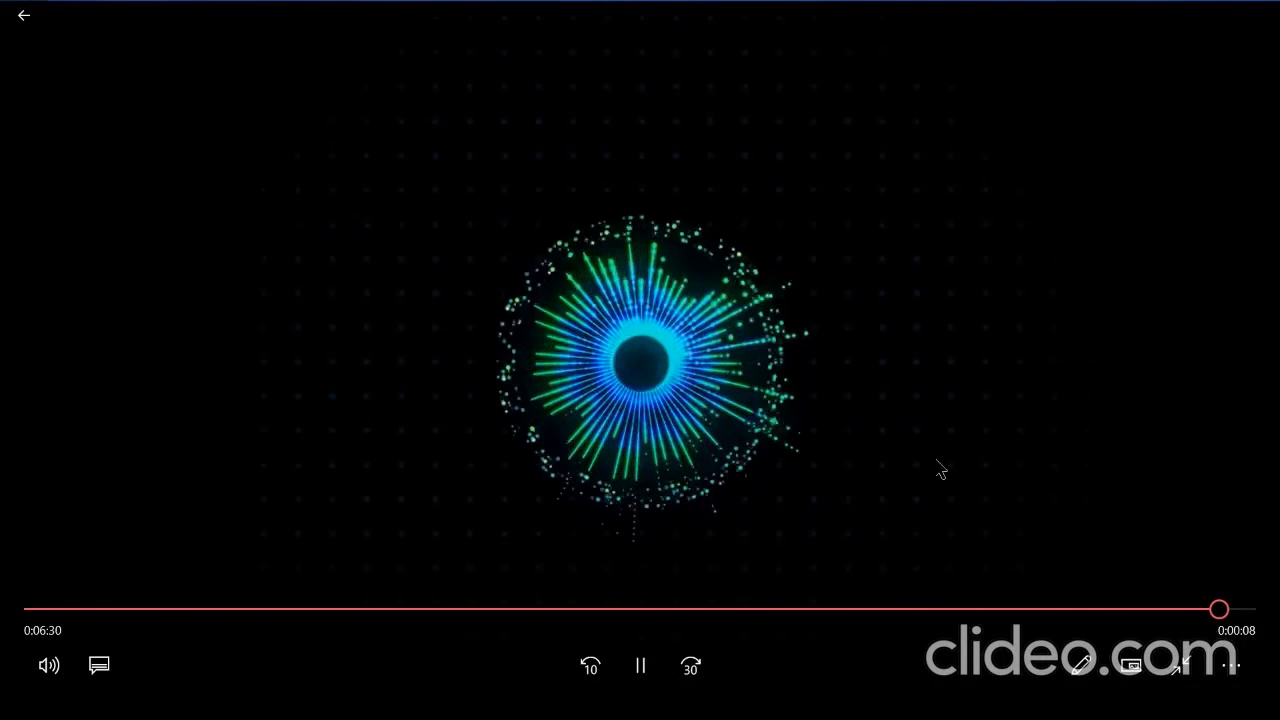
pyautogui.click(1252, 12)
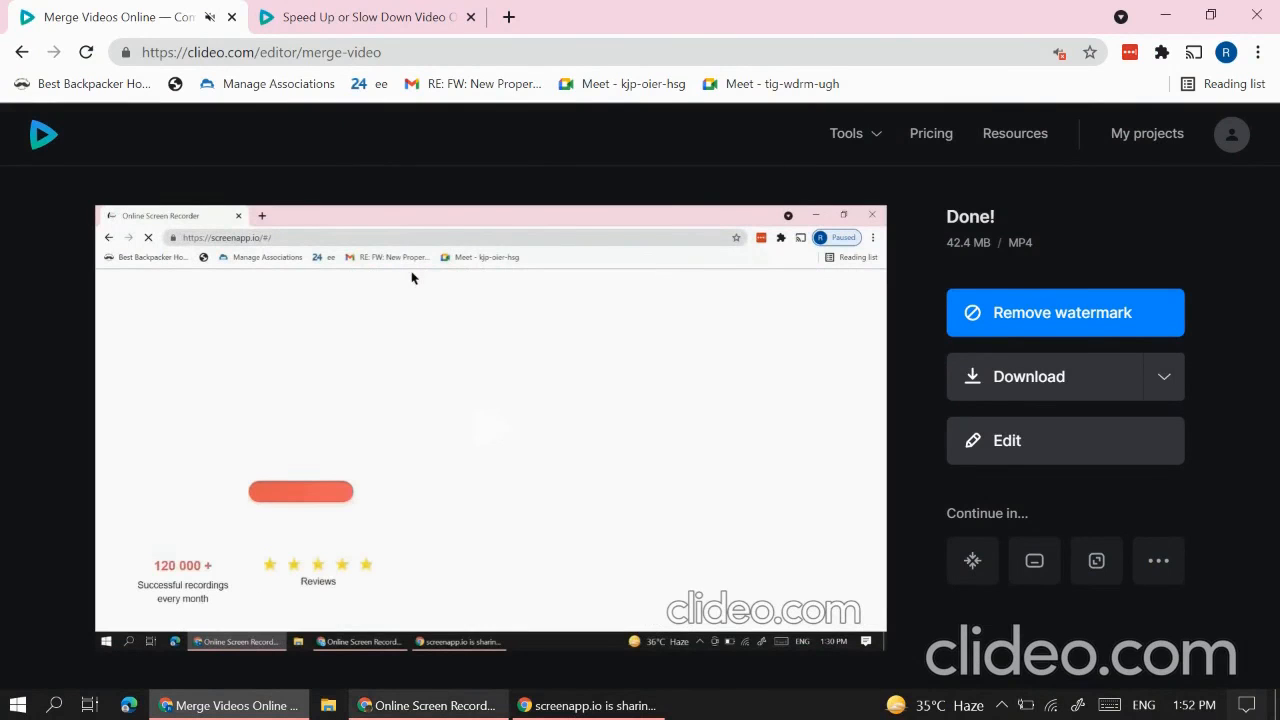
# Step: Switch to the speed tab showing the finished 3.60 MB 4x intro
pyautogui.moveTo(443, 690)
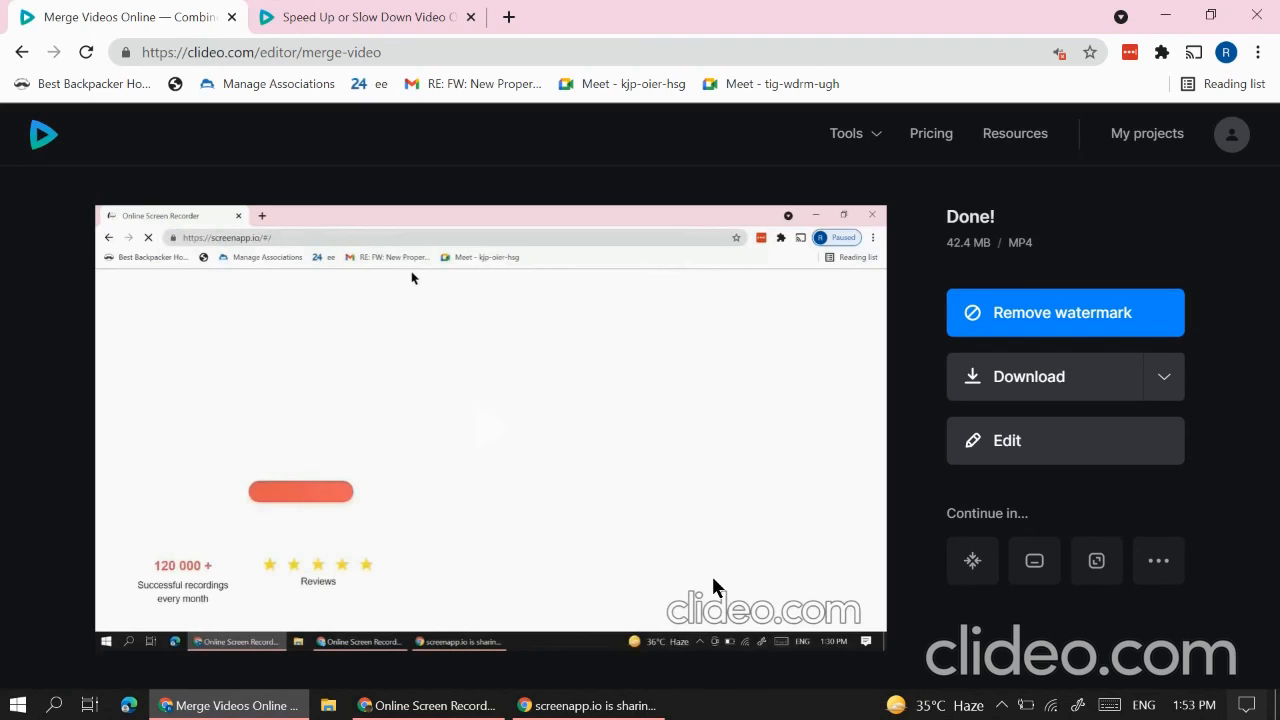
pyautogui.click(340, 14)
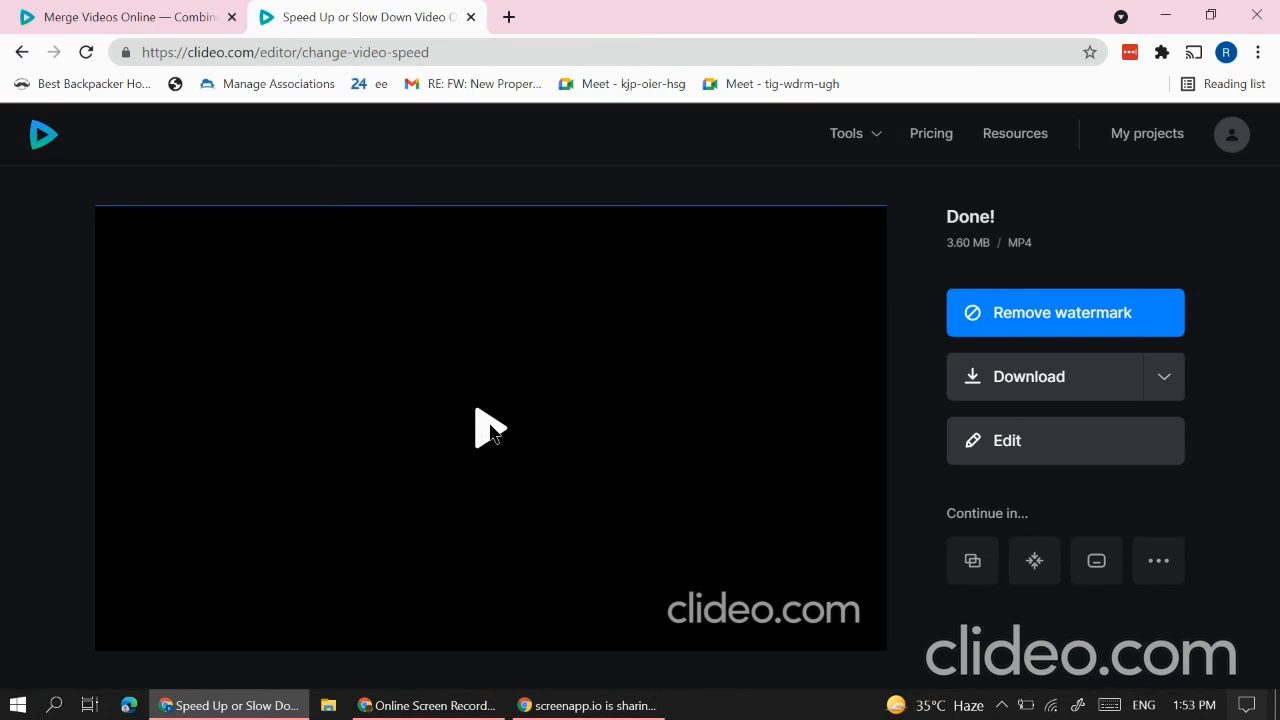
# Step: Unmute the site, preview the 4x intro, then download it and open it in Movies & TV
pyautogui.rightClick(390, 5)
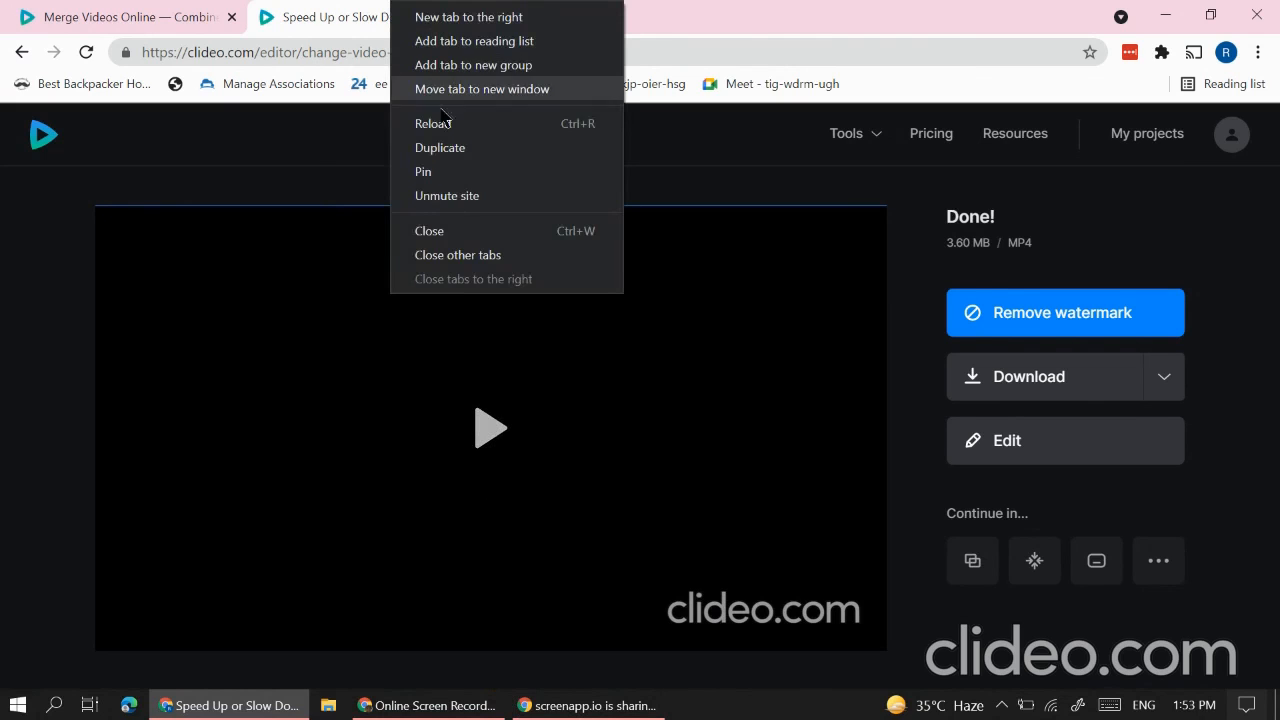
pyautogui.click(452, 196)
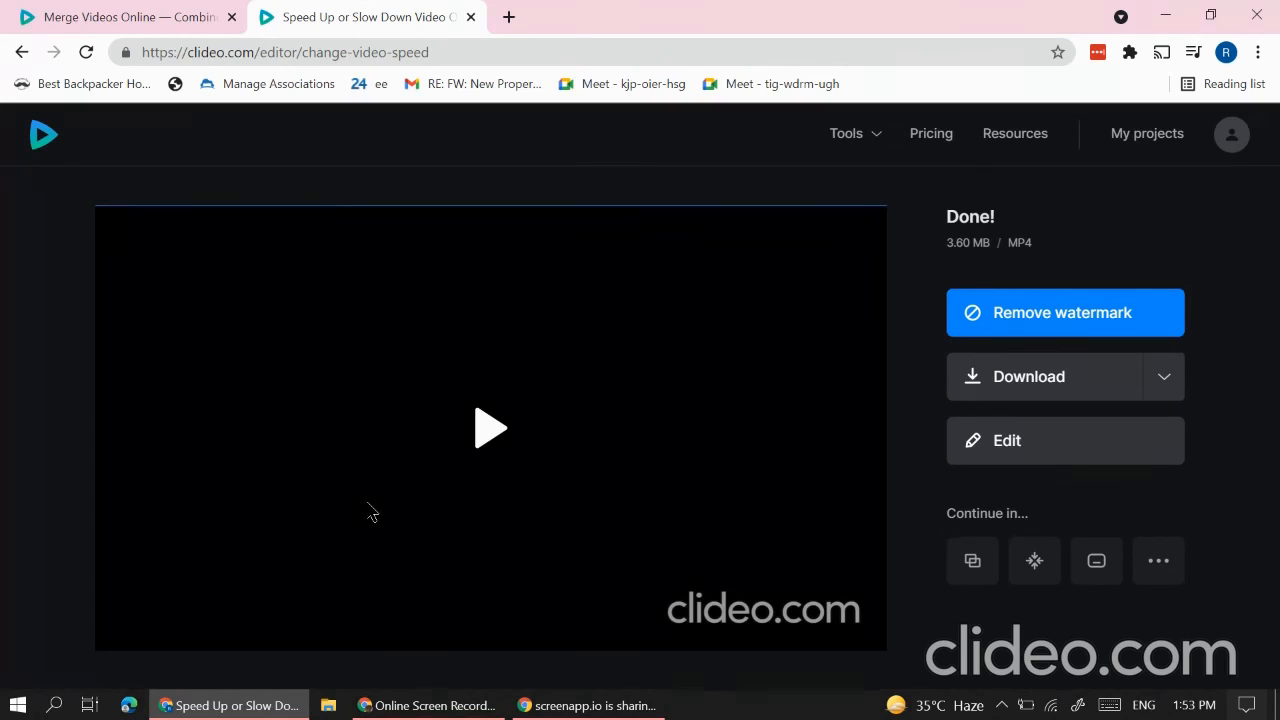
pyautogui.click(459, 425)
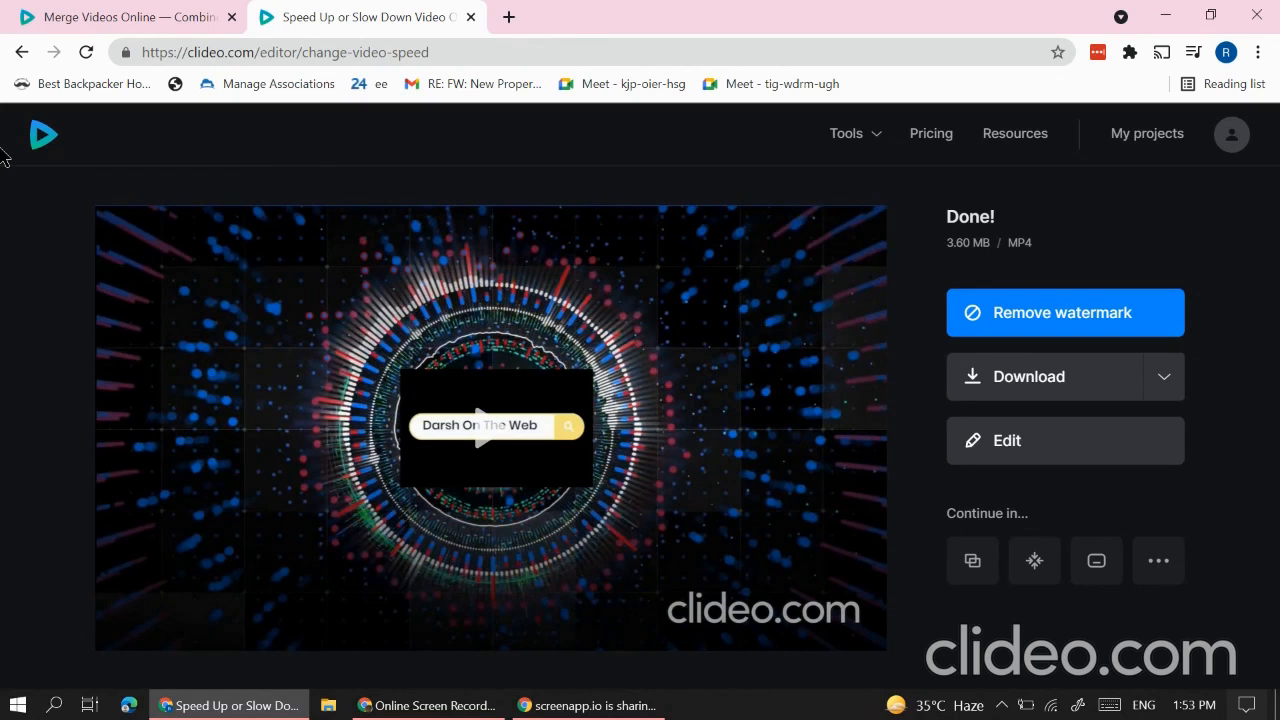
pyautogui.click(1005, 385)
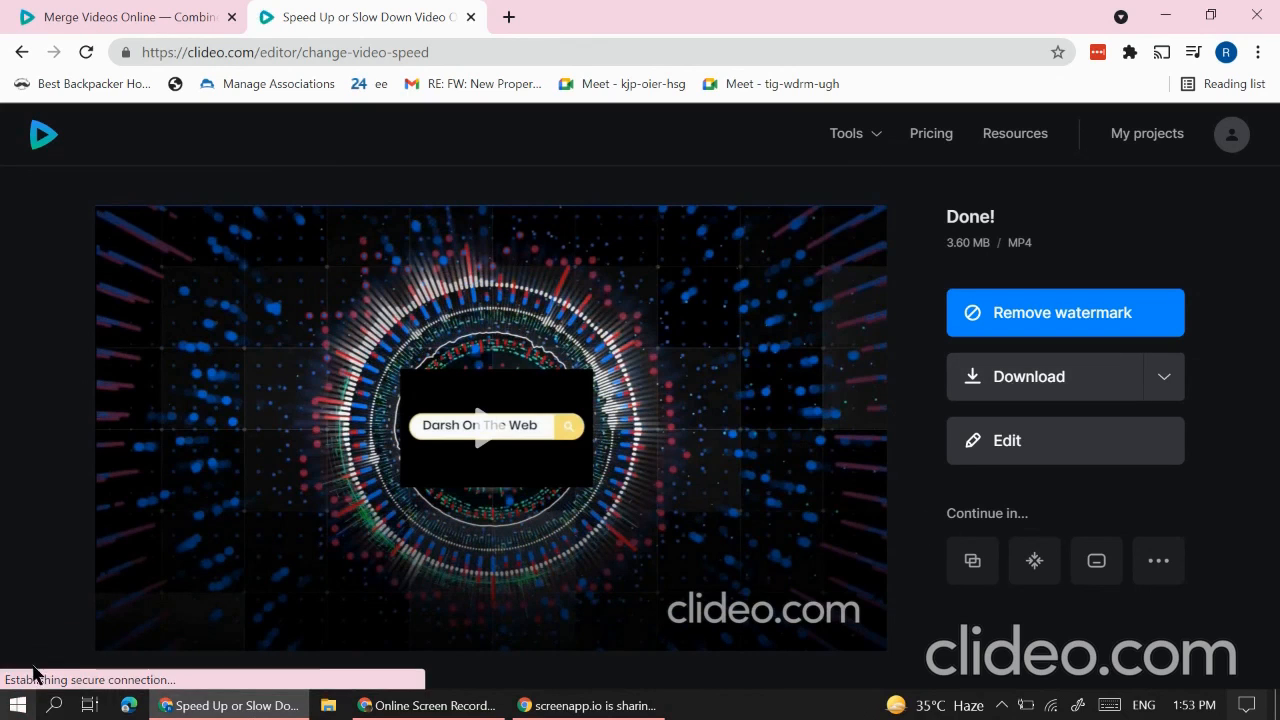
pyautogui.click(51, 660)
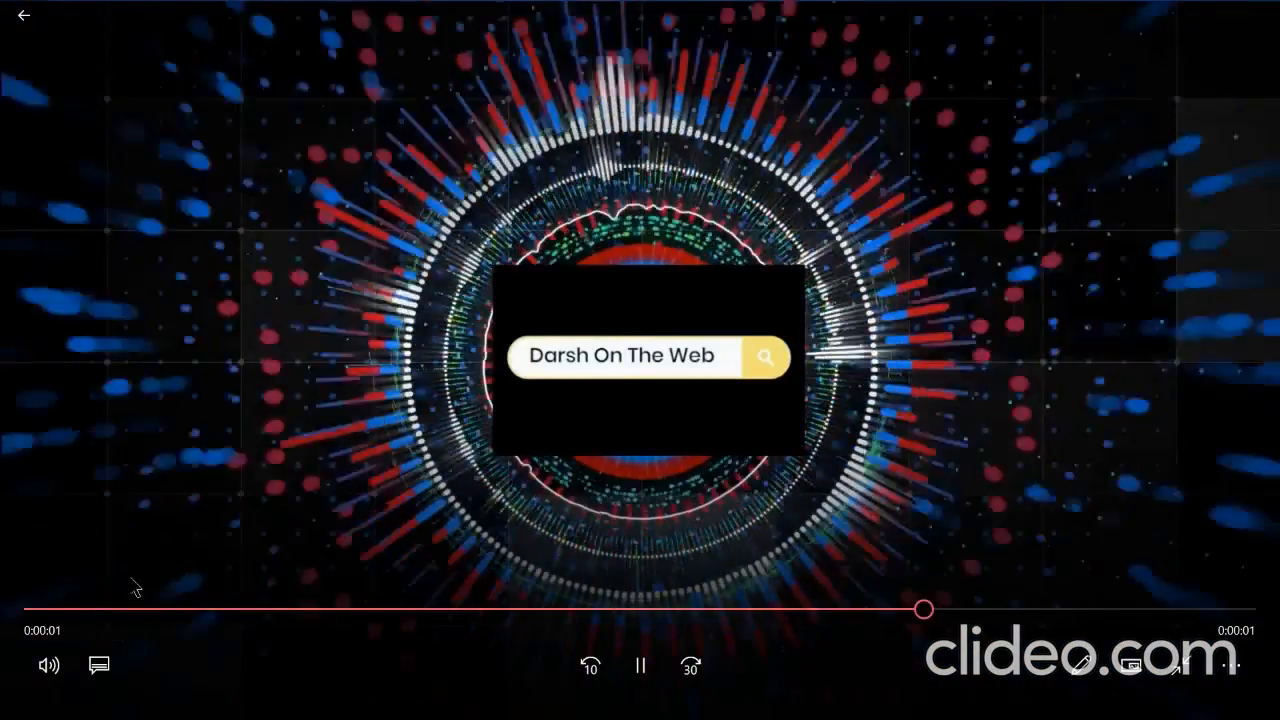
# Step: Exit full screen and close Movies & TV after the 2-second intro plays
pyautogui.press('Escape')
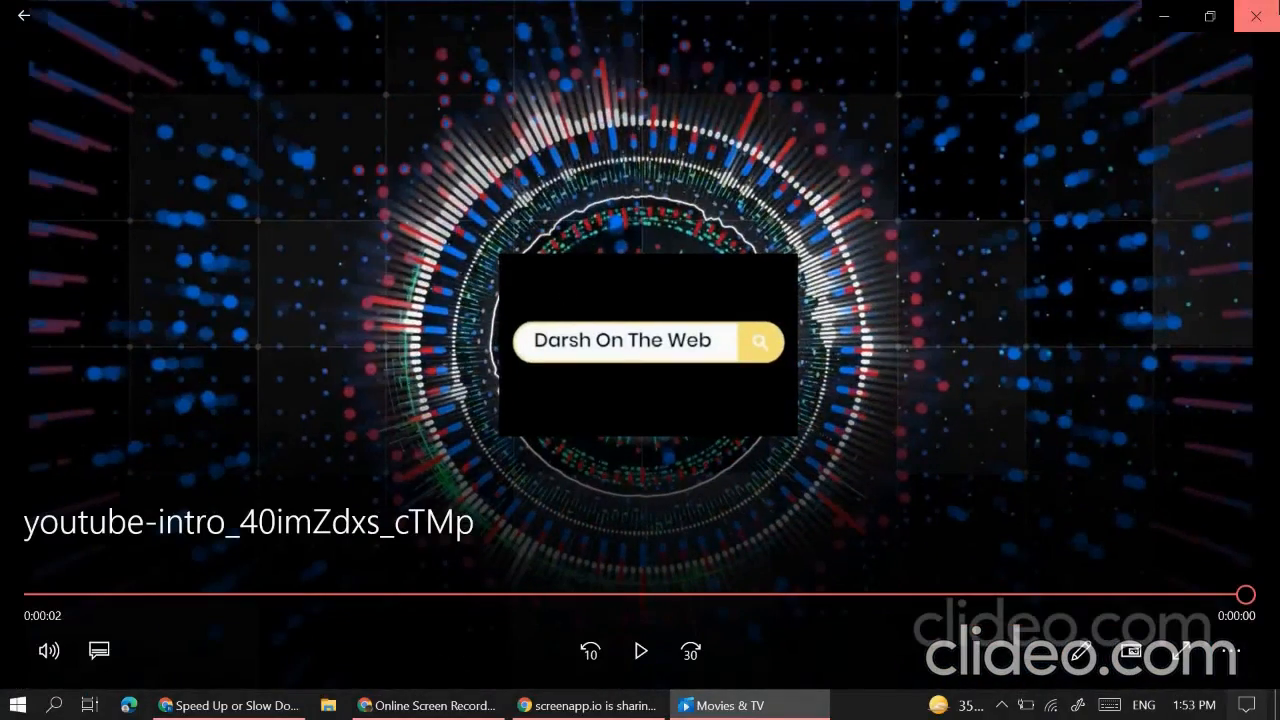
pyautogui.click(1257, 14)
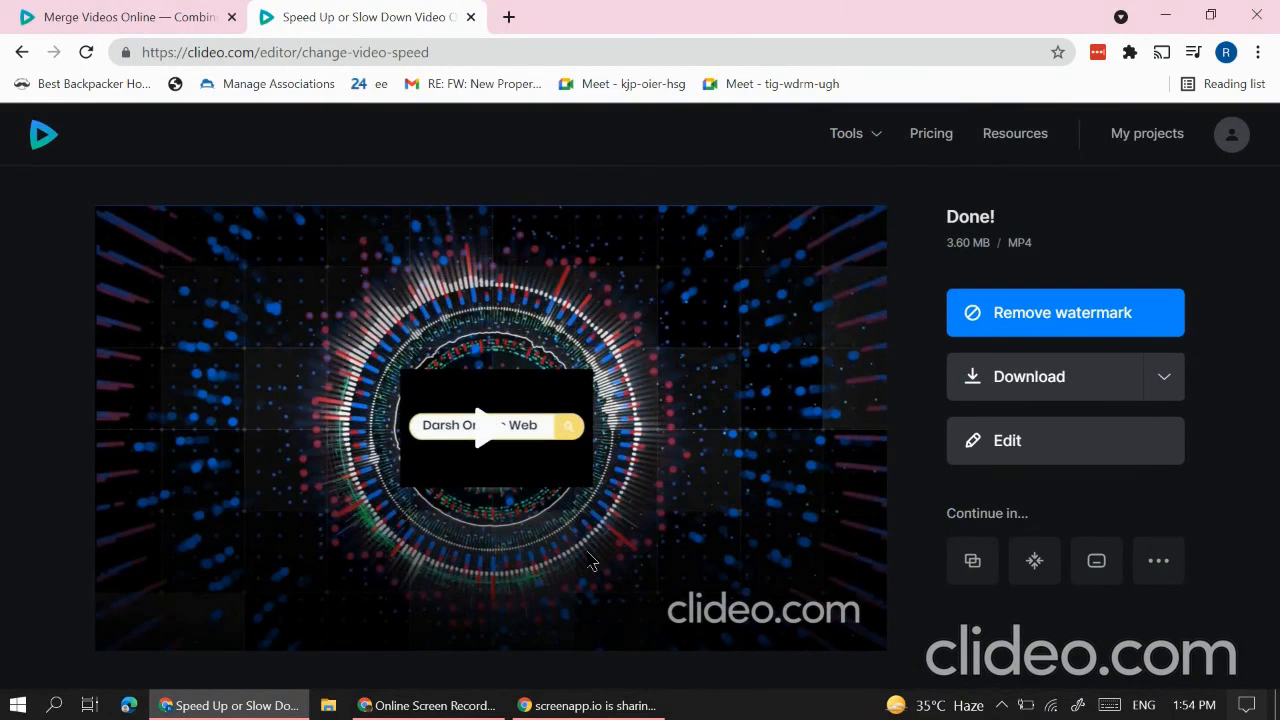
# Step: Leave the speed editor with browser Back and open Clideo's Pricing page
pyautogui.moveTo(841, 135)
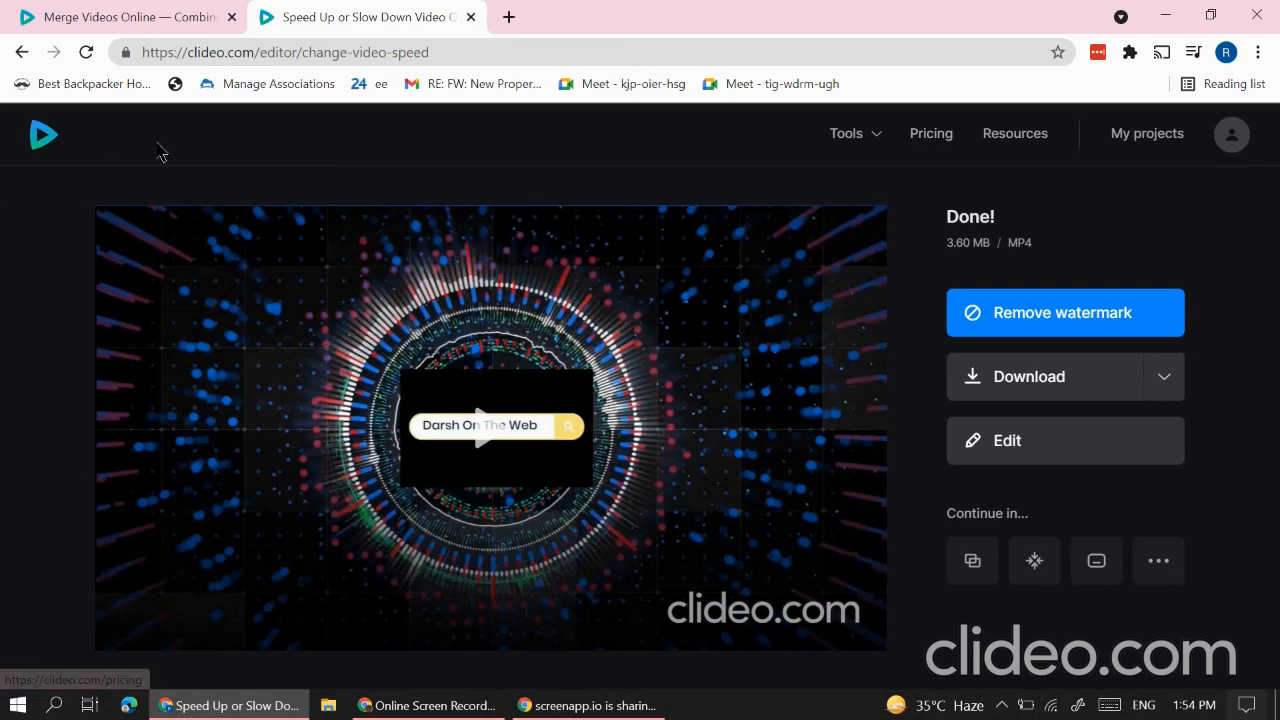
pyautogui.click(986, 462)
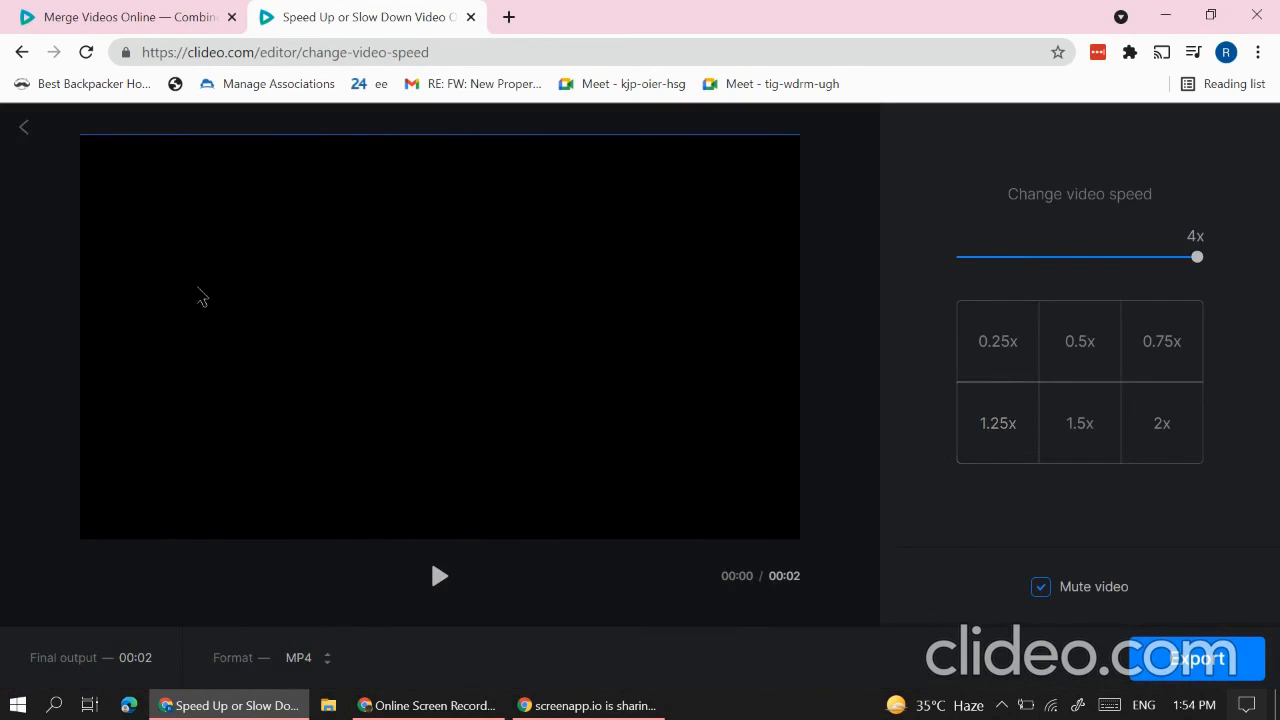
pyautogui.click(22, 54)
pyautogui.click(730, 166)
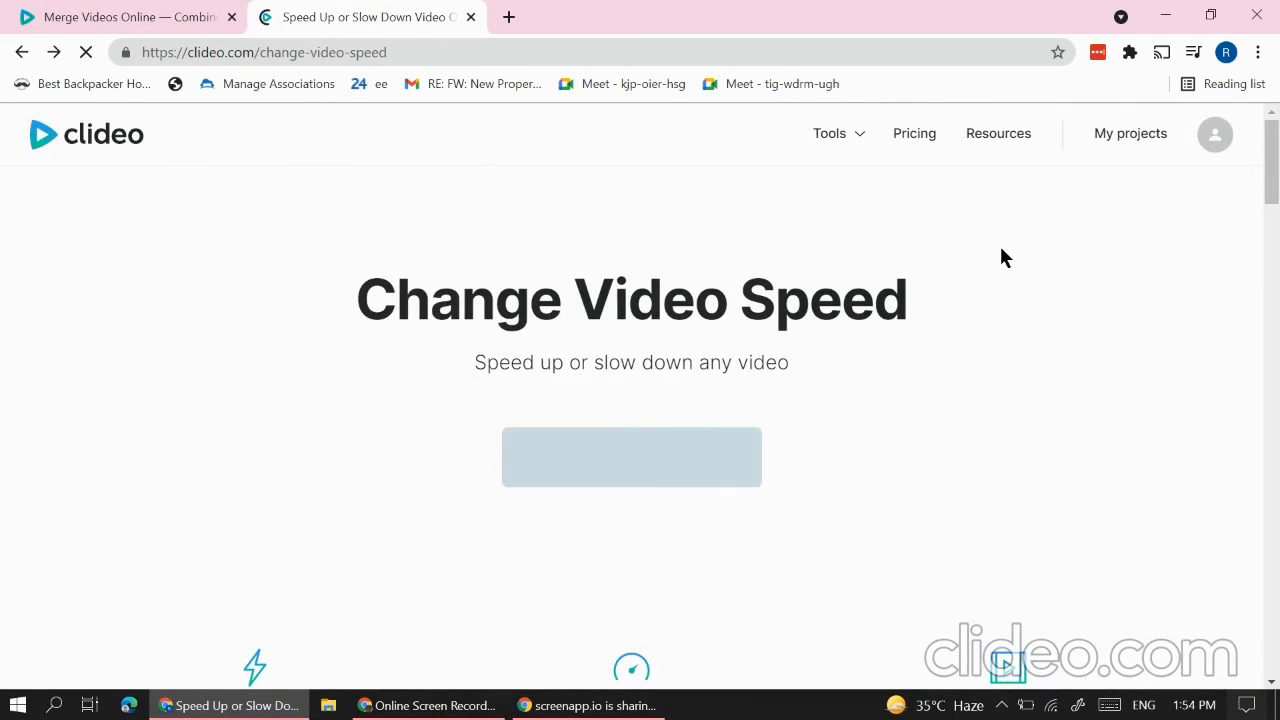
pyautogui.click(903, 133)
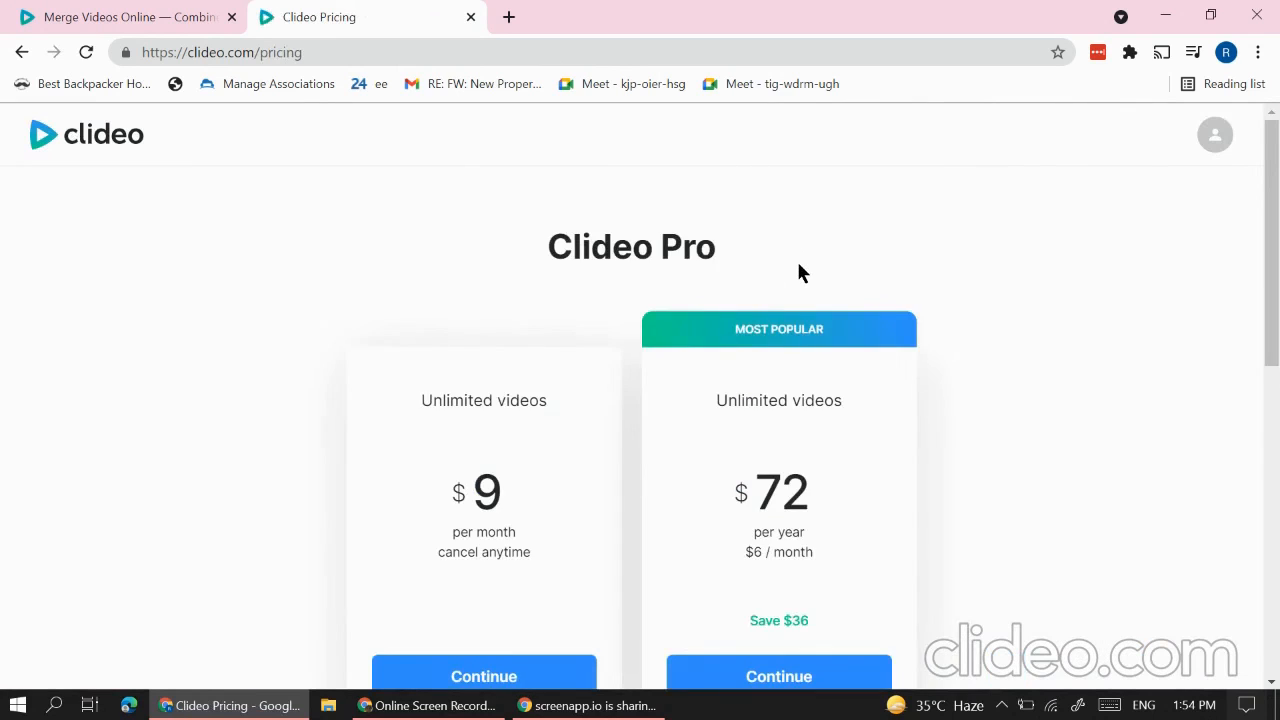
# Step: Scroll through the Clideo Pro pricing plans, then go back to the Change Video Speed page
pyautogui.scroll(-2, 850, 255)
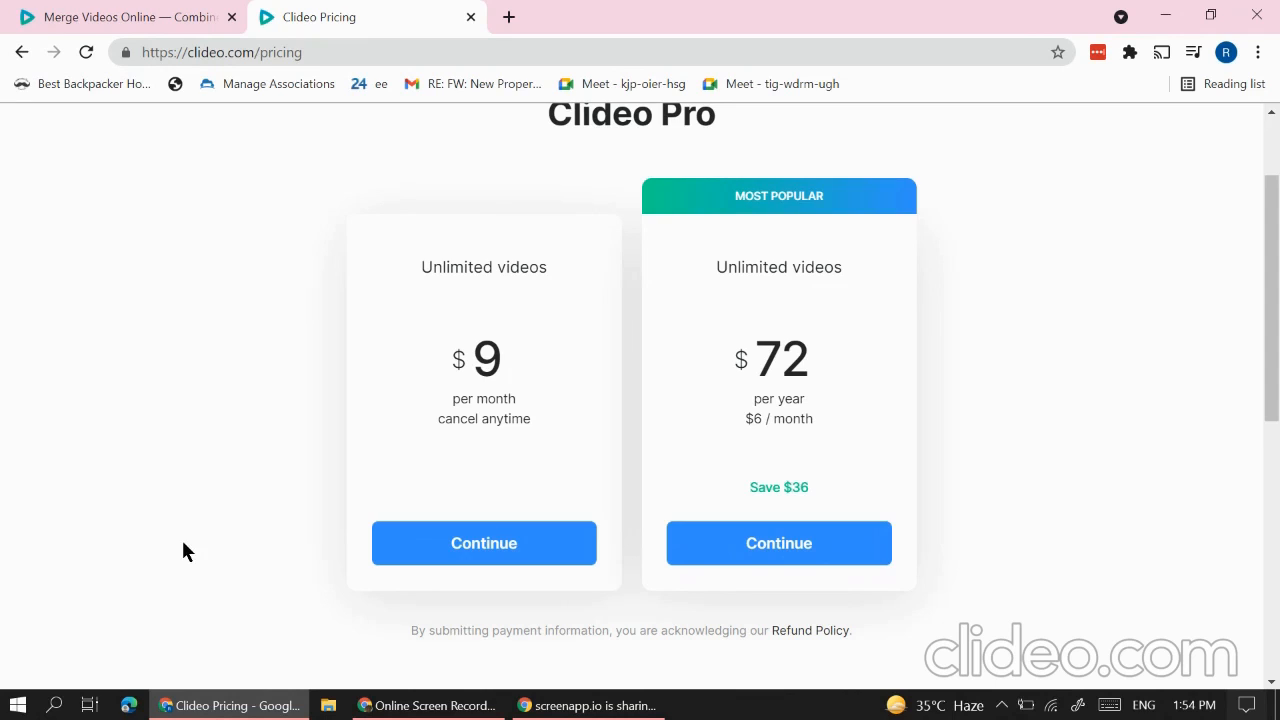
pyautogui.click(15, 51)
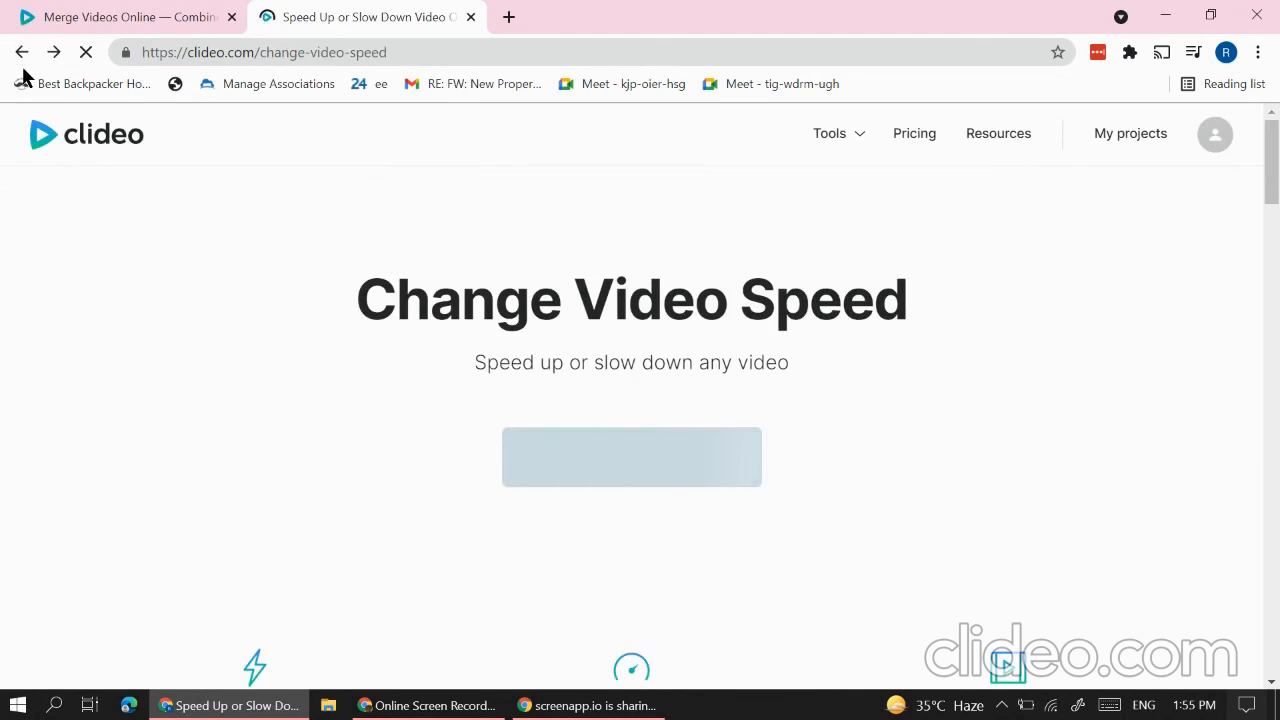